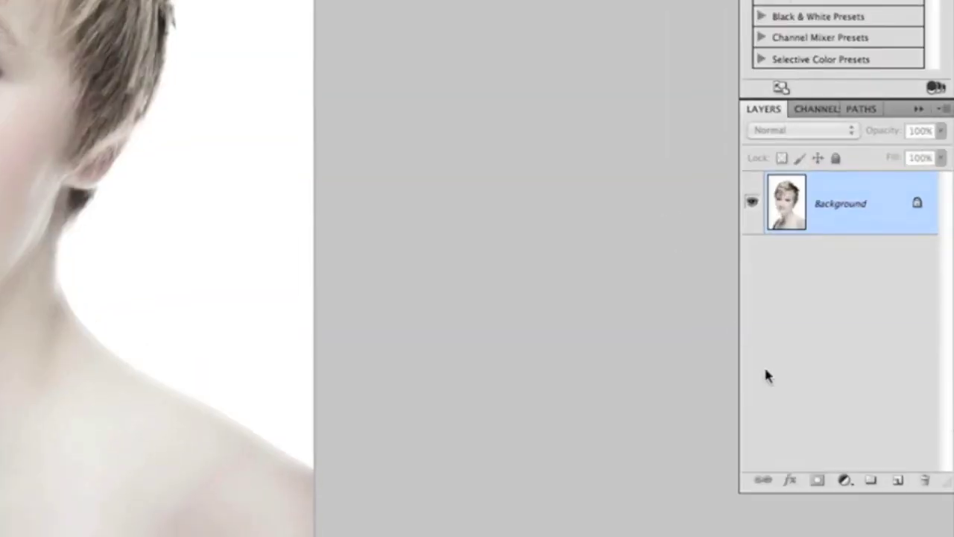
Step: Add a new layer above the Background and set its blend mode to Color
{"action": "left_click", "coordinate": [898, 481]}
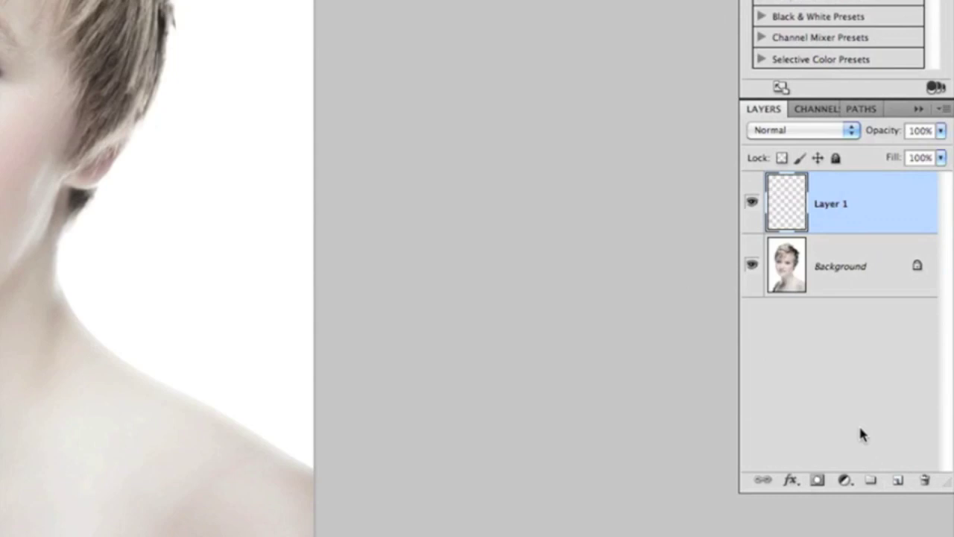
{"action": "left_click", "coordinate": [805, 134]}
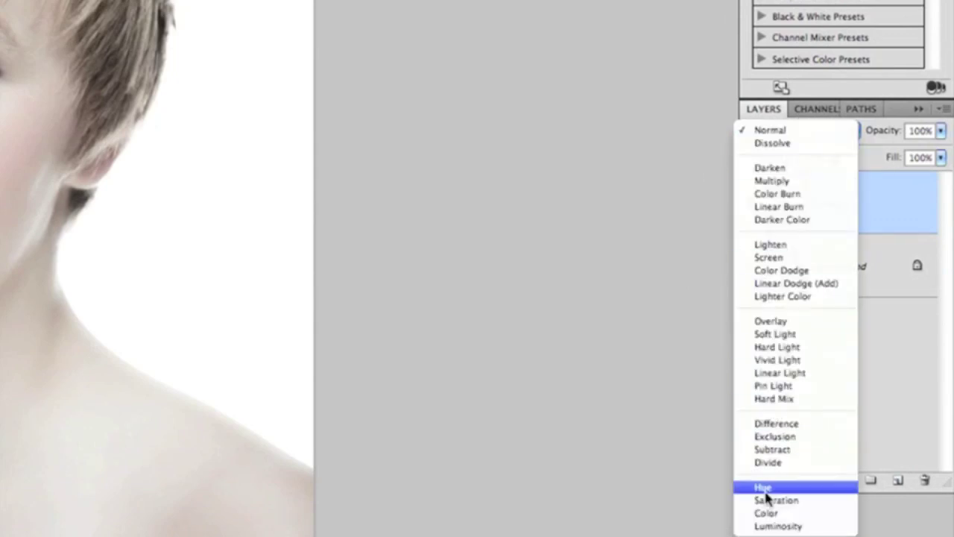
{"action": "left_click", "coordinate": [774, 514]}
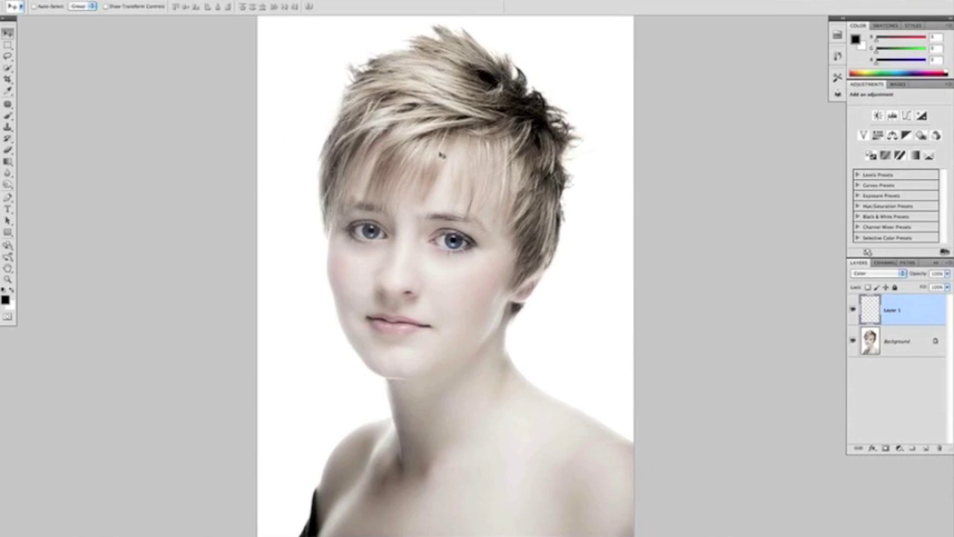
Step: Sample the grey-blue shade on the upper lid of the model's left eye with the Eyedropper as the foreground color
{"action": "key", "text": "i"}
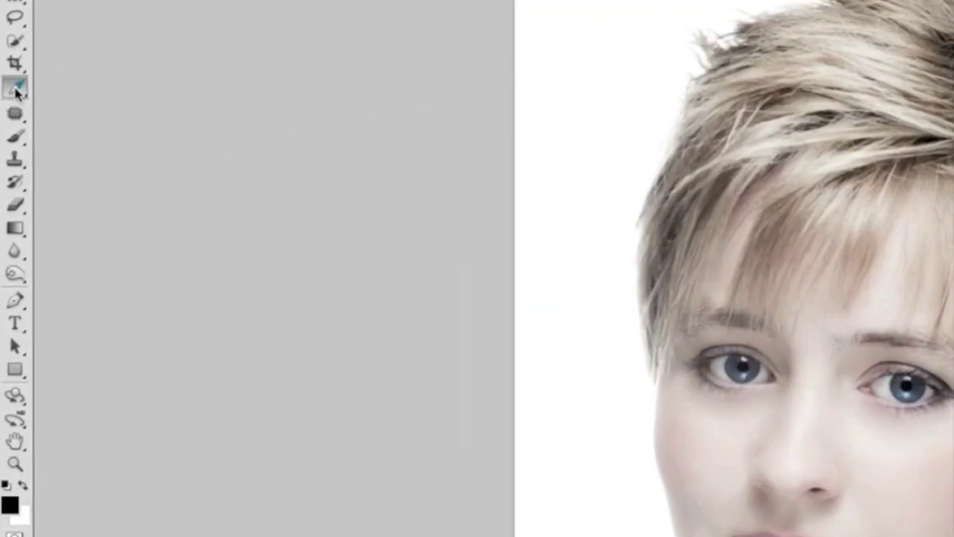
{"action": "right_click", "coordinate": [17, 89]}
{"action": "left_click", "coordinate": [60, 82]}
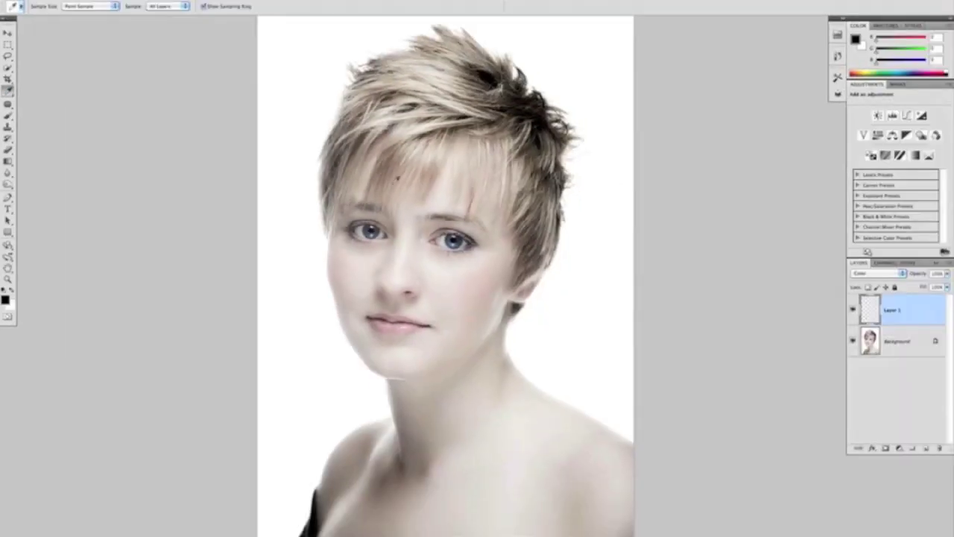
{"action": "scroll", "coordinate": [433, 253], "scroll_direction": "up", "scroll_amount": 5}
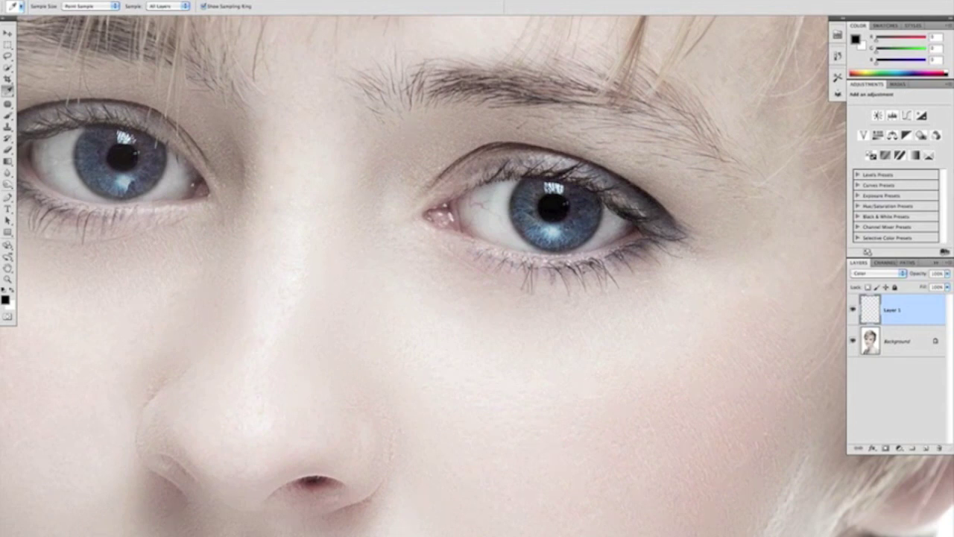
{"action": "left_click", "coordinate": [602, 174]}
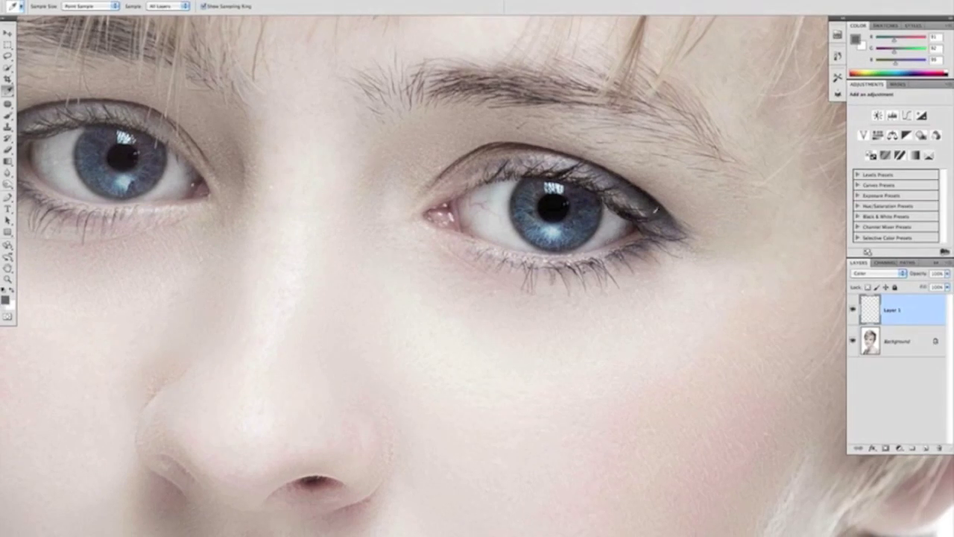
Step: Paint the sampled grey-blue over the lid and outer corner of the model's left eye with a small soft brush
{"action": "key", "text": "b"}
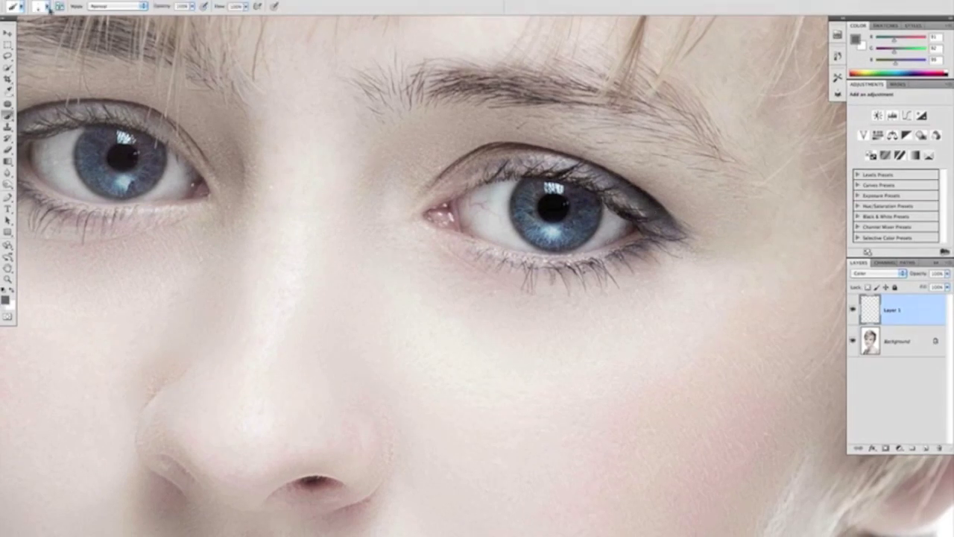
{"action": "left_click", "coordinate": [47, 8]}
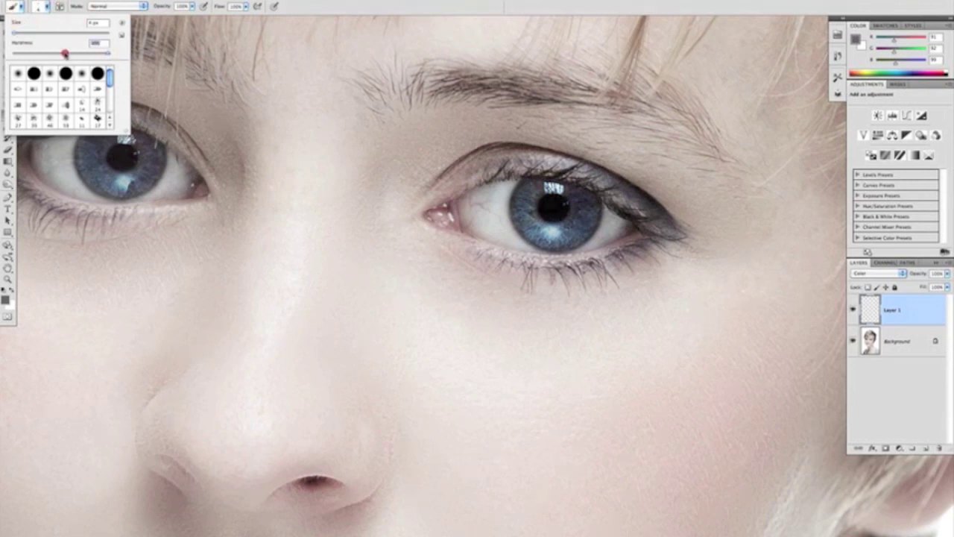
{"action": "left_click", "coordinate": [328, 9]}
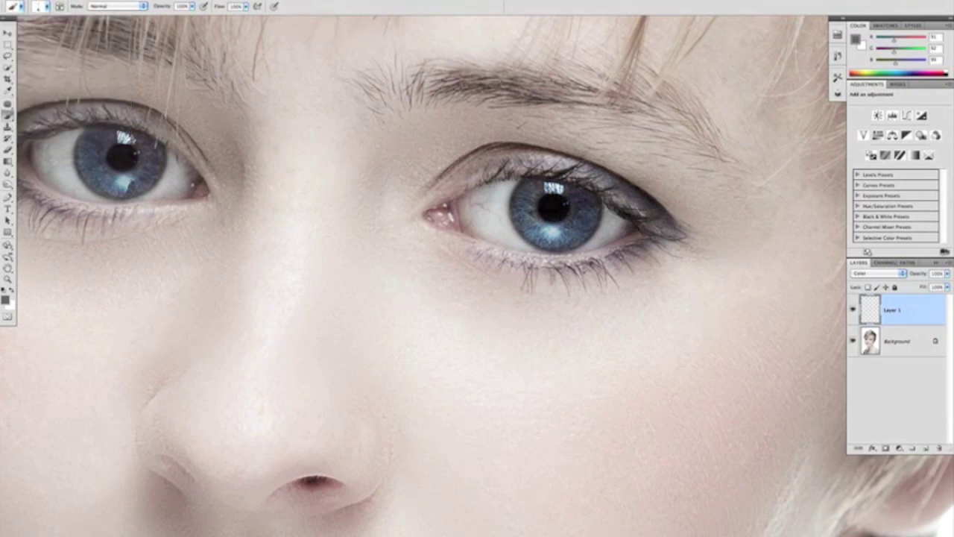
{"action": "left_click", "coordinate": [564, 202], "text": "super"}
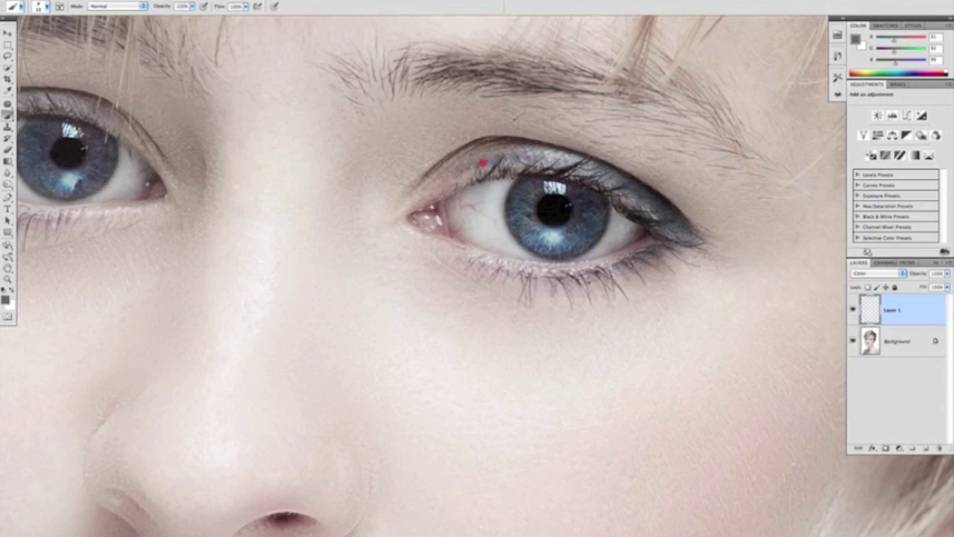
{"action": "left_click", "coordinate": [681, 230]}
{"action": "mouse_move", "coordinate": [656, 254]}
{"action": "left_mouse_down"}
{"action": "mouse_move", "coordinate": [603, 269]}
{"action": "mouse_move", "coordinate": [638, 262]}
{"action": "left_mouse_up"}
{"action": "left_click", "coordinate": [673, 236]}
Step: Paint the same grey-blue shade along the upper and lower lid of the model's right eye
{"action": "left_click_drag", "start_coordinate": [273, 213], "coordinate": [660, 250]}
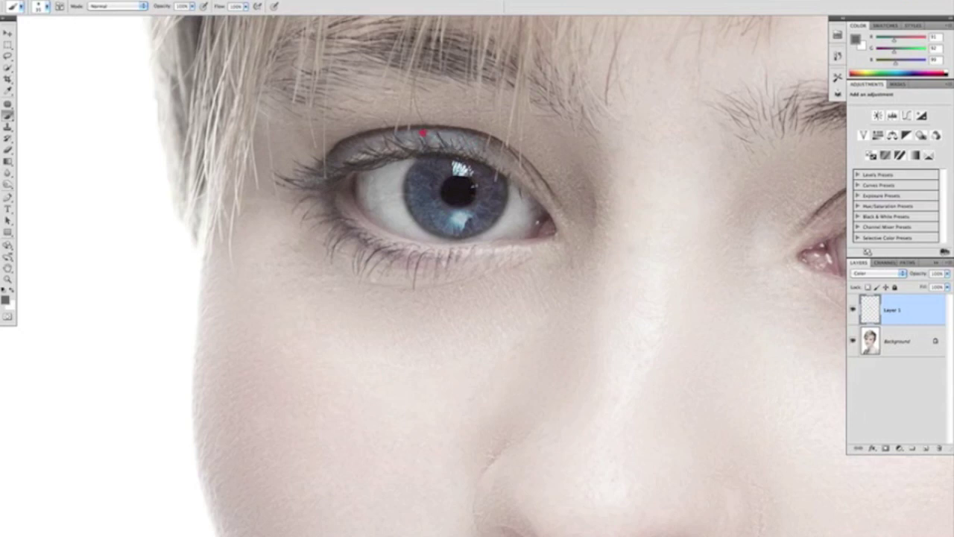
{"action": "left_click", "coordinate": [336, 151]}
{"action": "left_click", "coordinate": [354, 229]}
Step: Toggle the visibility of the eye makeup layer to compare the eyes with and without the painted shadow
{"action": "left_click", "coordinate": [853, 312]}
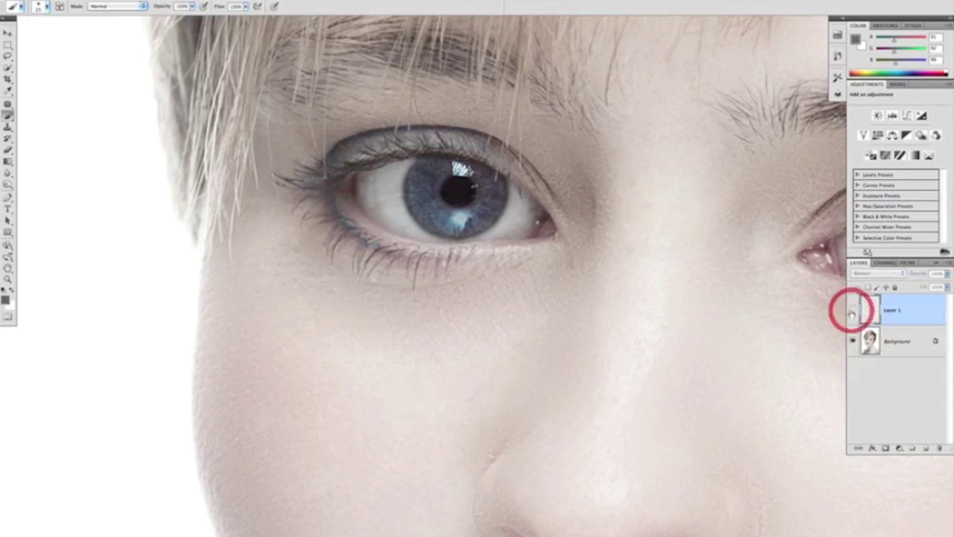
{"action": "left_click", "coordinate": [854, 312]}
{"action": "left_click", "coordinate": [853, 312]}
{"action": "left_click", "coordinate": [853, 311]}
{"action": "left_click_drag", "start_coordinate": [741, 277], "coordinate": [469, 219]}
{"action": "left_click_drag", "start_coordinate": [495, 288], "coordinate": [475, 285]}
{"action": "left_click_drag", "start_coordinate": [556, 294], "coordinate": [448, 214]}
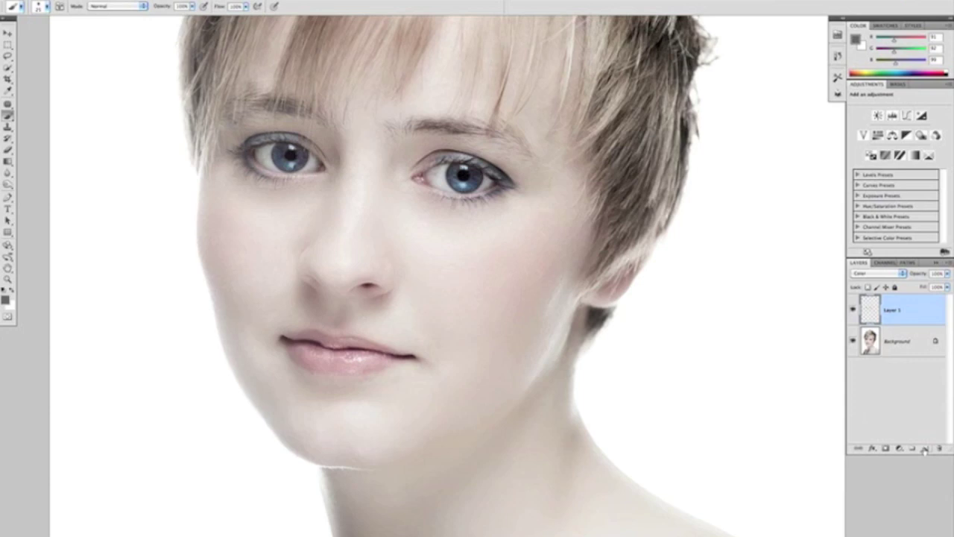
Step: Create a second new layer on top for the cheeks and set its blend mode to Color
{"action": "left_click", "coordinate": [924, 448]}
{"action": "left_click", "coordinate": [861, 274]}
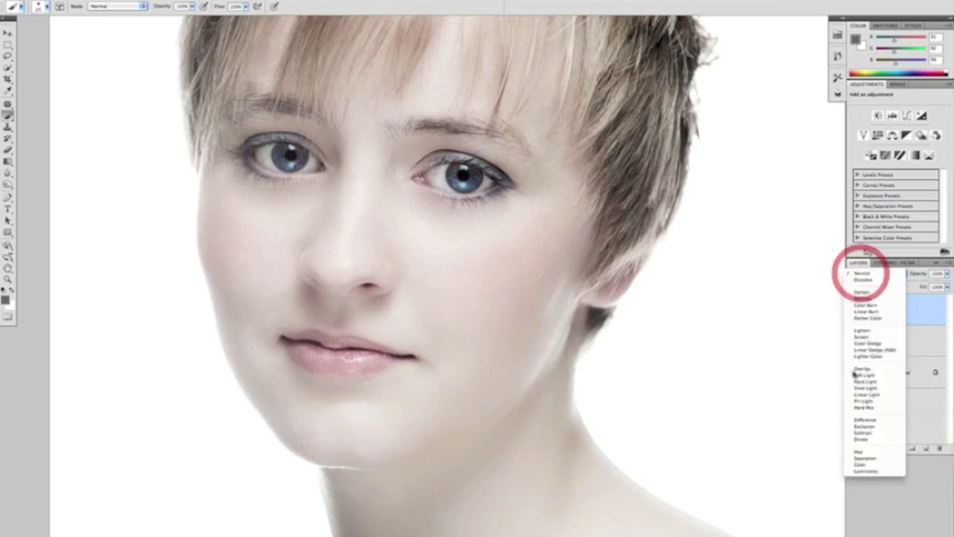
{"action": "left_click", "coordinate": [865, 465]}
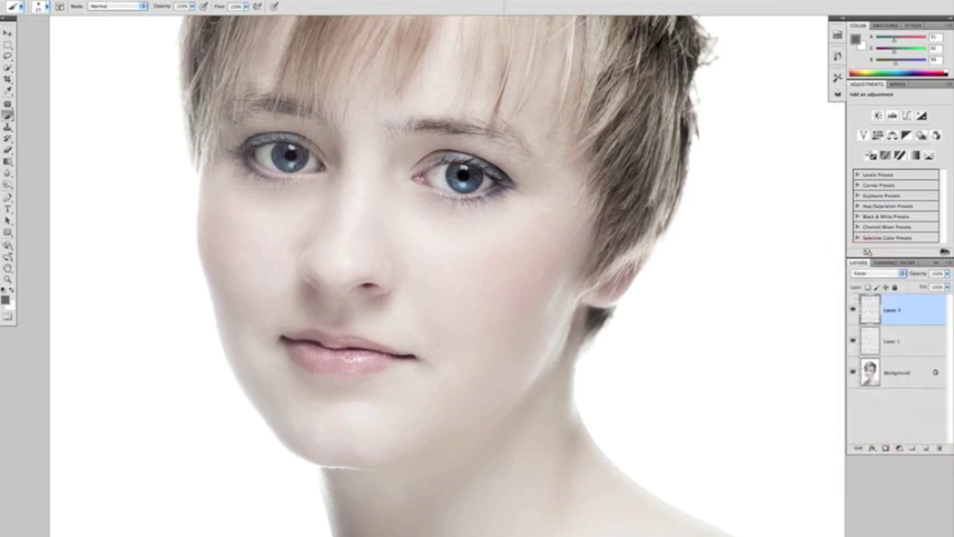
Step: Sample the pinkish skin tone from the model's left cheek as the foreground color
{"action": "key", "text": "i"}
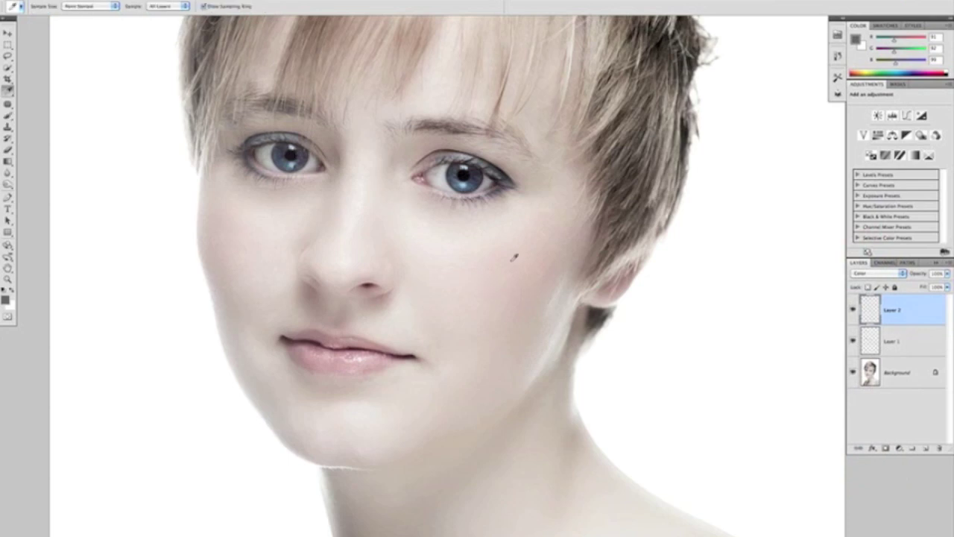
{"action": "left_click_drag", "start_coordinate": [508, 288], "coordinate": [538, 295]}
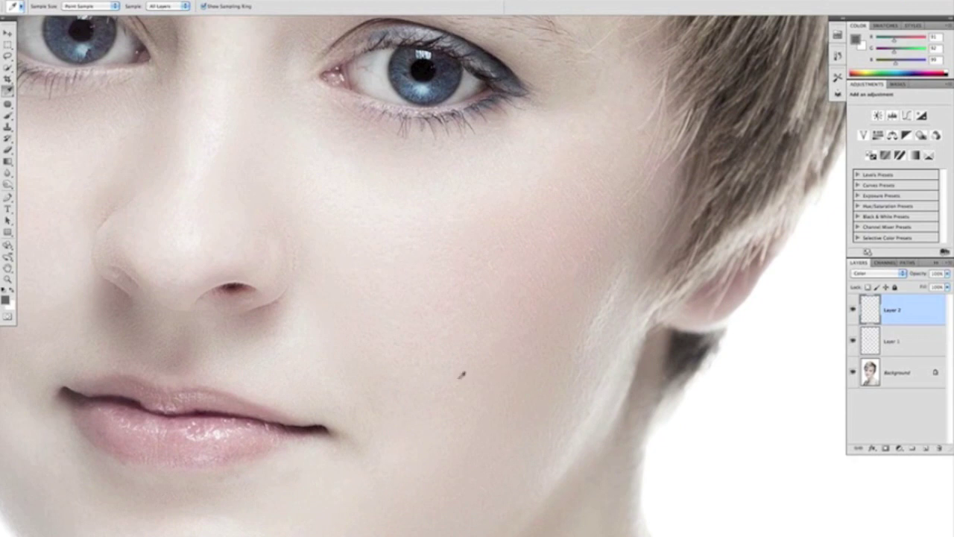
{"action": "left_click", "coordinate": [531, 259]}
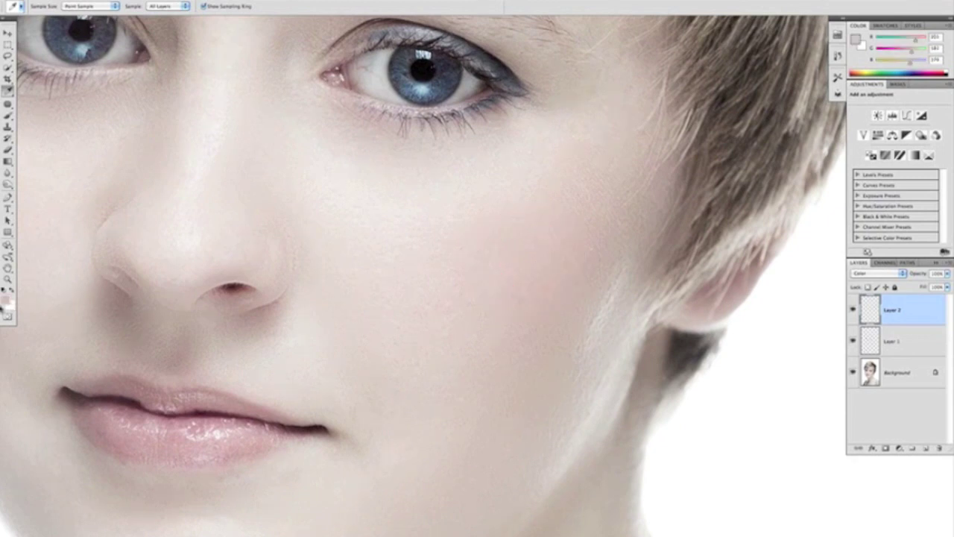
Step: Enlarge the brush to roughly the cheek's width and paint pink blush over the model's left cheek
{"action": "key", "text": "b"}
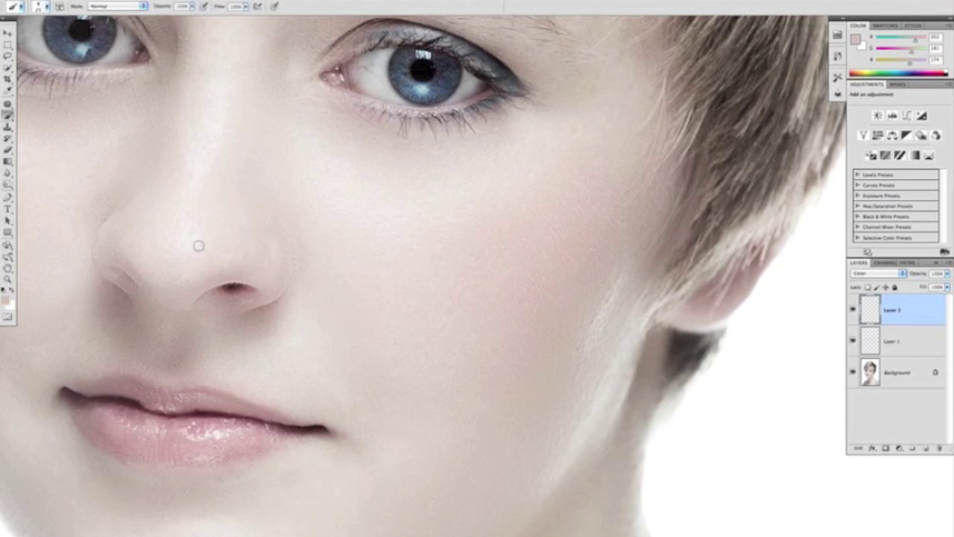
{"action": "key", "text": "bracketright"}
{"action": "key", "text": "bracketright"}
{"action": "key", "text": "bracketright"}
{"action": "key", "text": "bracketright"}
{"action": "key", "text": "bracketright"}
{"action": "key", "text": "bracketright"}
{"action": "key", "text": "bracketright"}
{"action": "key", "text": "bracketright"}
{"action": "key", "text": "bracketright"}
{"action": "key", "text": "bracketright"}
{"action": "key", "text": "bracketright"}
{"action": "key", "text": "bracketright"}
{"action": "key", "text": "bracketright"}
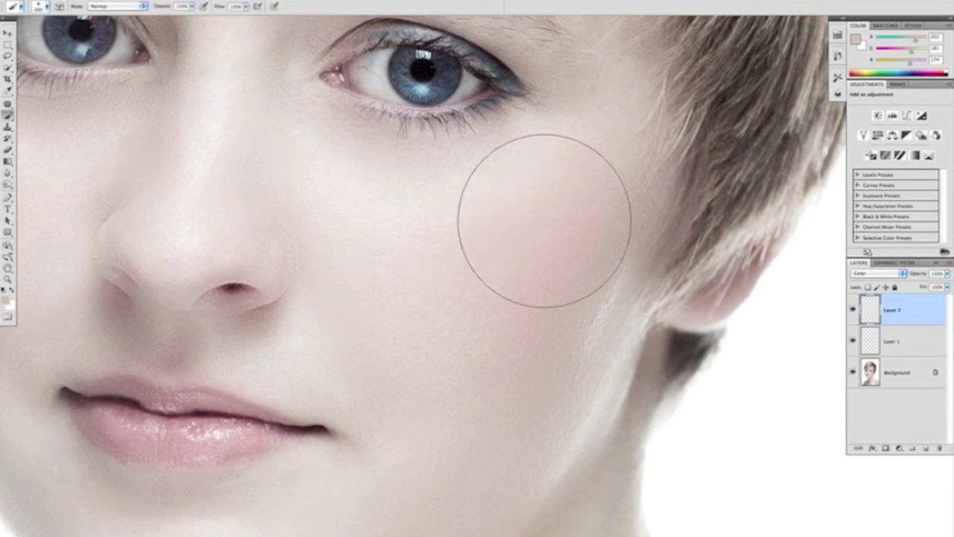
{"action": "mouse_move", "coordinate": [547, 247]}
{"action": "left_mouse_down"}
{"action": "mouse_move", "coordinate": [517, 264]}
{"action": "mouse_move", "coordinate": [527, 294]}
{"action": "mouse_move", "coordinate": [483, 360]}
{"action": "mouse_move", "coordinate": [442, 326]}
{"action": "mouse_move", "coordinate": [432, 277]}
{"action": "mouse_move", "coordinate": [467, 292]}
{"action": "left_mouse_up"}
Step: Reduce the brush size and paint a strip of pink blush down the model's right cheek
{"action": "left_click_drag", "start_coordinate": [341, 284], "coordinate": [666, 253]}
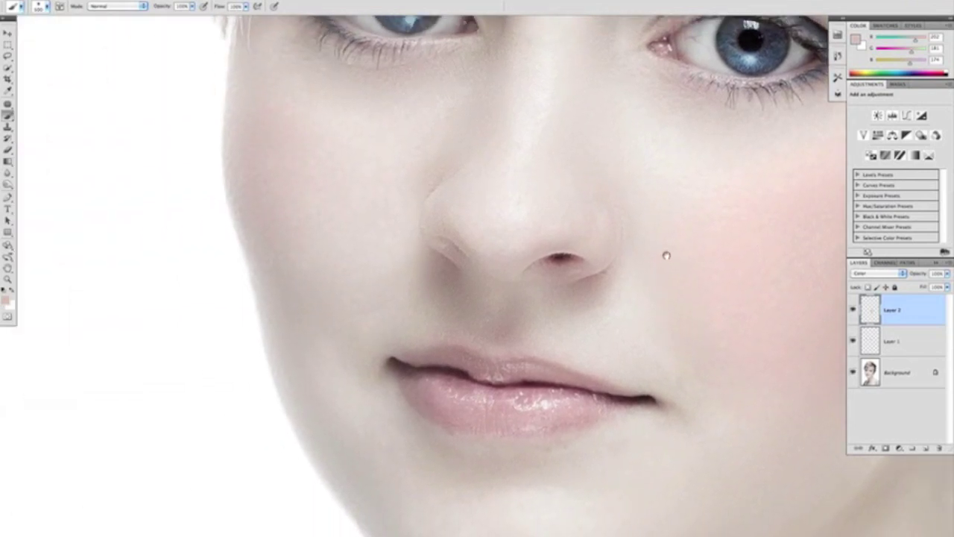
{"action": "key", "text": "bracketleft"}
{"action": "key", "text": "bracketleft"}
{"action": "key", "text": "bracketleft"}
{"action": "key", "text": "bracketleft"}
{"action": "key", "text": "bracketleft"}
{"action": "key", "text": "bracketleft"}
{"action": "key", "text": "bracketleft"}
{"action": "mouse_move", "coordinate": [259, 112]}
{"action": "left_mouse_down"}
{"action": "mouse_move", "coordinate": [305, 221]}
{"action": "mouse_move", "coordinate": [291, 278]}
{"action": "left_mouse_up"}
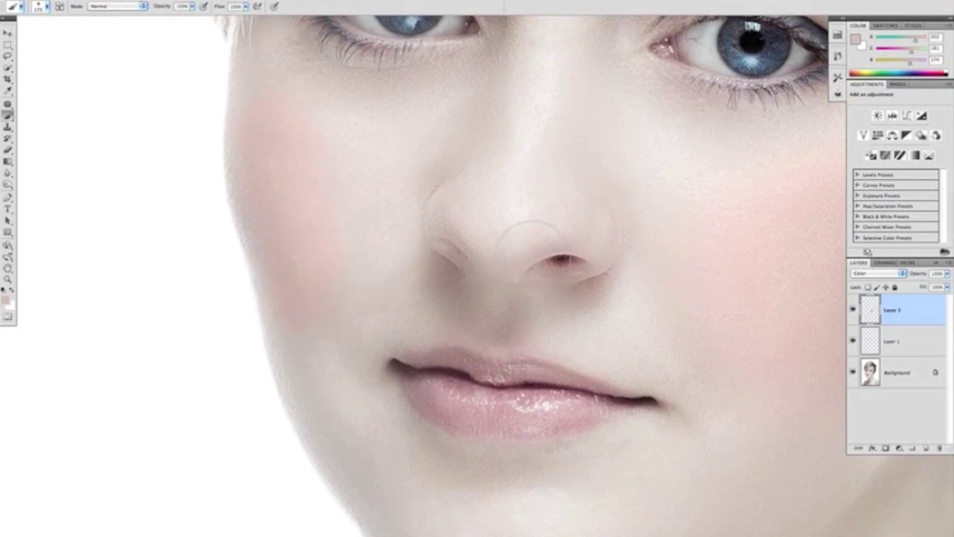
Step: Lower the opacity of the blush layer to about 50%
{"action": "scroll", "coordinate": [538, 233], "scroll_direction": "down", "scroll_amount": 5}
{"action": "left_click_drag", "start_coordinate": [567, 214], "coordinate": [464, 242]}
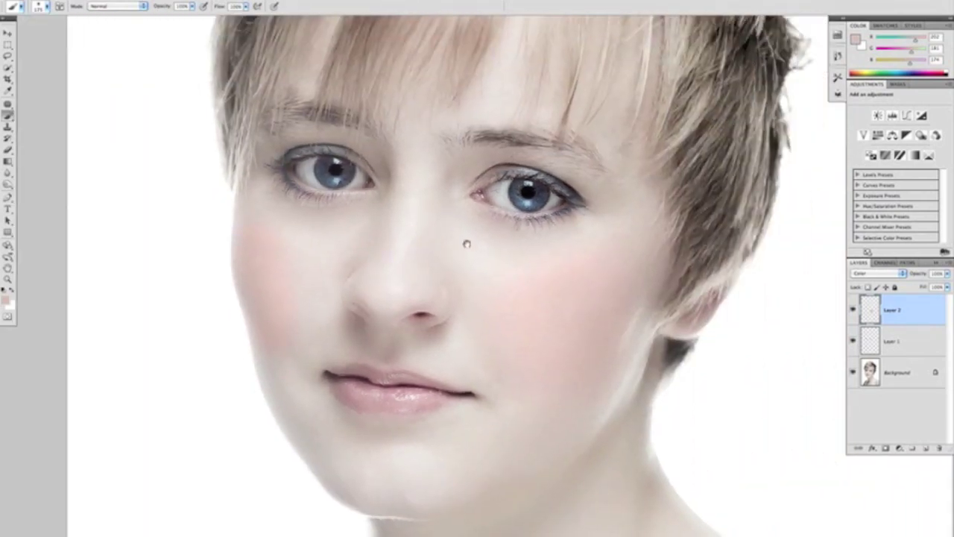
{"action": "key", "text": "v"}
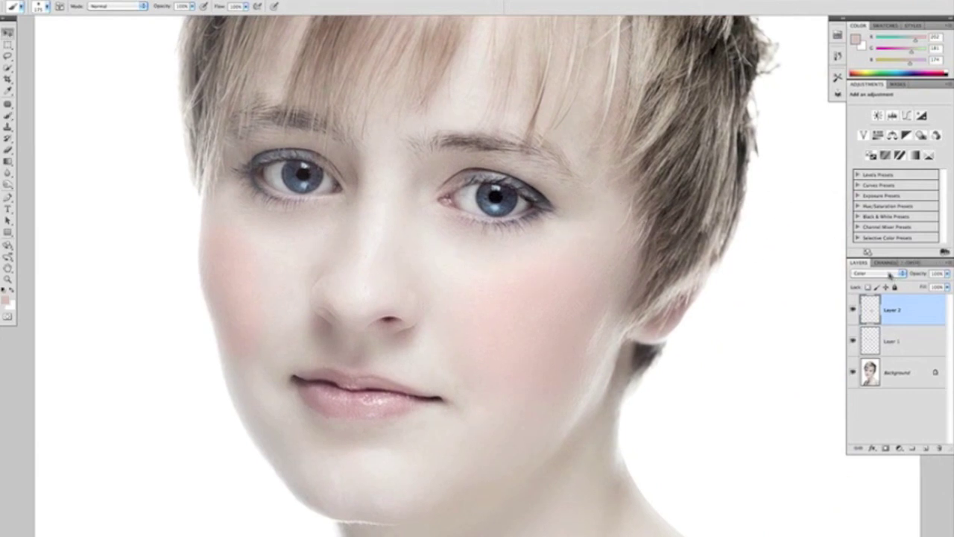
{"action": "left_click_drag", "start_coordinate": [921, 274], "coordinate": [854, 274]}
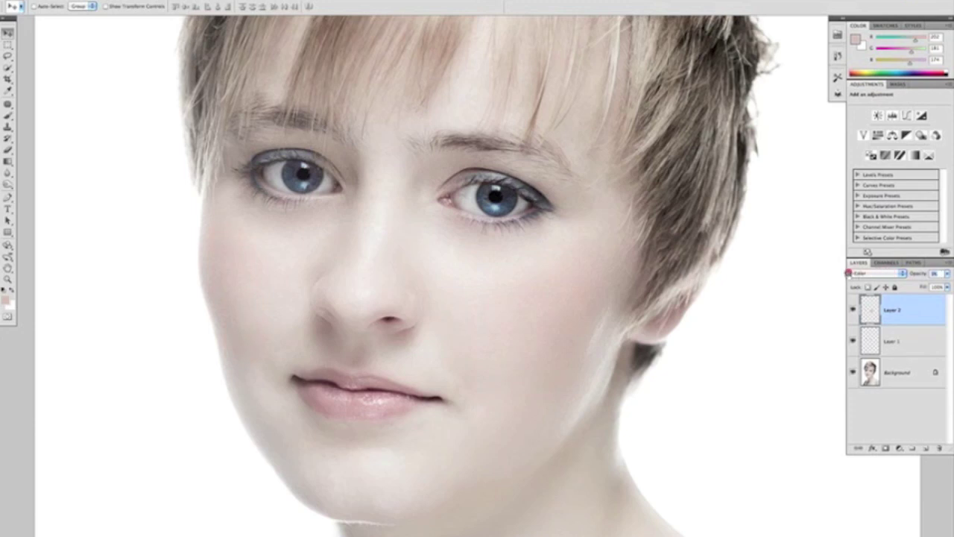
{"action": "left_click", "coordinate": [936, 274]}
{"action": "left_click_drag", "start_coordinate": [941, 278], "coordinate": [914, 276]}
{"action": "left_click_drag", "start_coordinate": [913, 277], "coordinate": [915, 276]}
Step: Flatten the image into a single Background layer
{"action": "left_click", "coordinate": [470, 258], "text": "alt+super"}
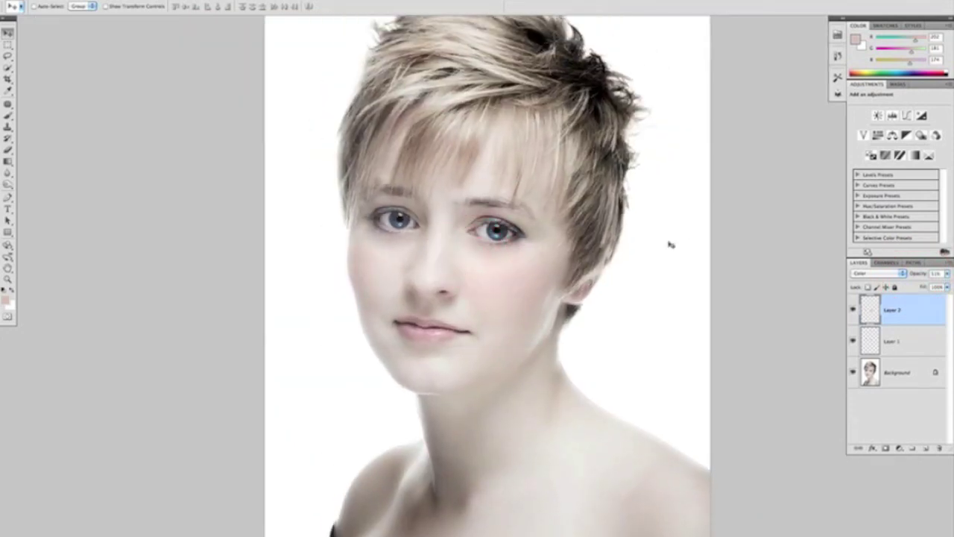
{"action": "left_click", "coordinate": [944, 266]}
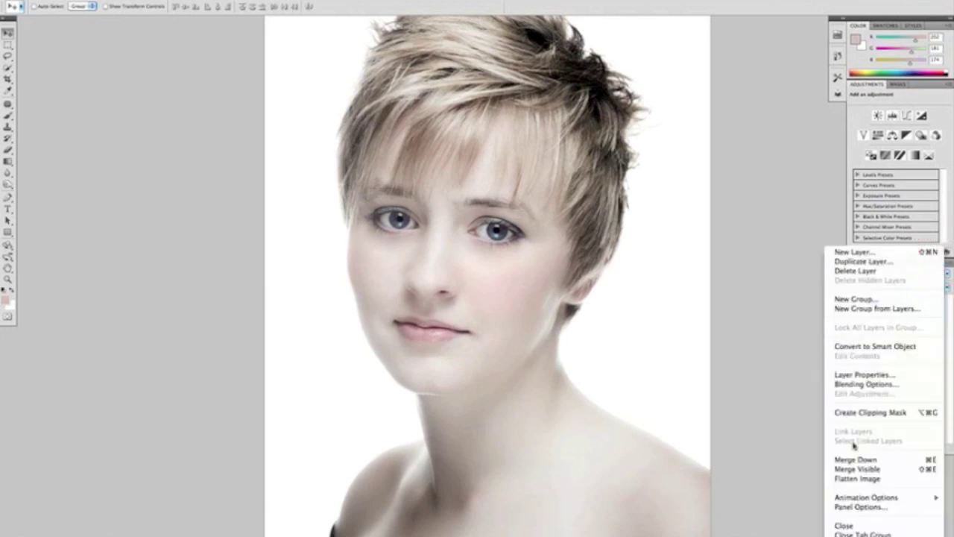
{"action": "left_click", "coordinate": [855, 478]}
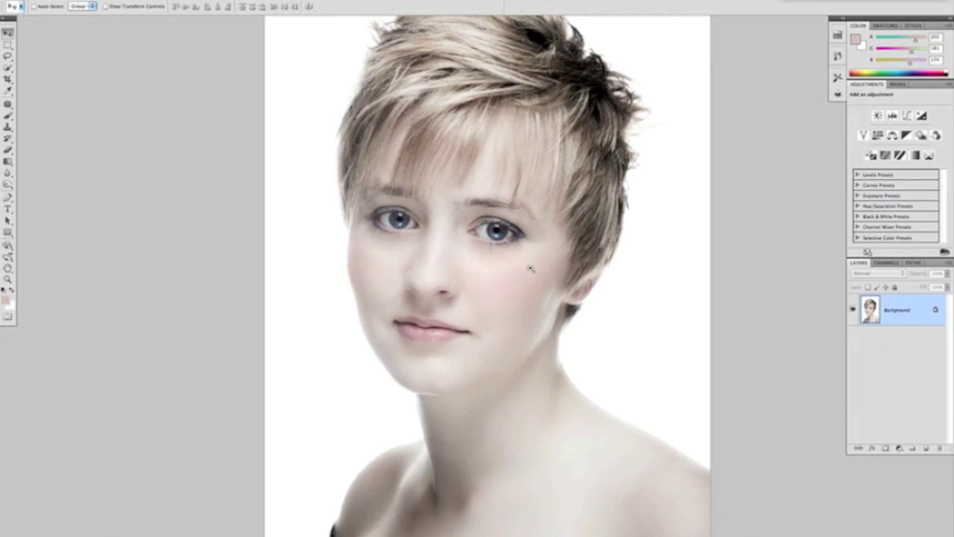
Step: Select the head with the Rectangular Marquee across the full image width, from the upper edge to just below the chin
{"action": "left_click", "coordinate": [515, 266], "text": "alt"}
{"action": "left_click_drag", "start_coordinate": [504, 211], "coordinate": [474, 231]}
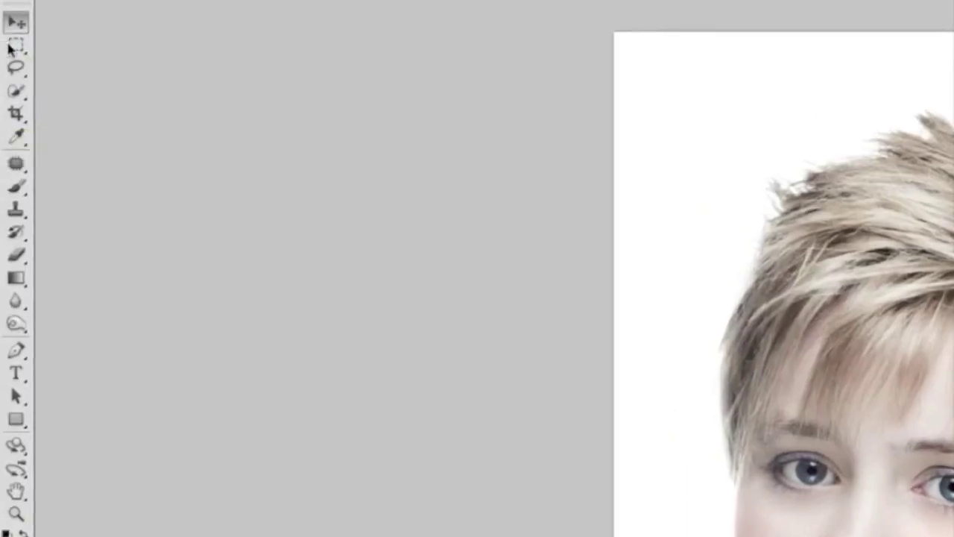
{"action": "left_click", "coordinate": [8, 47]}
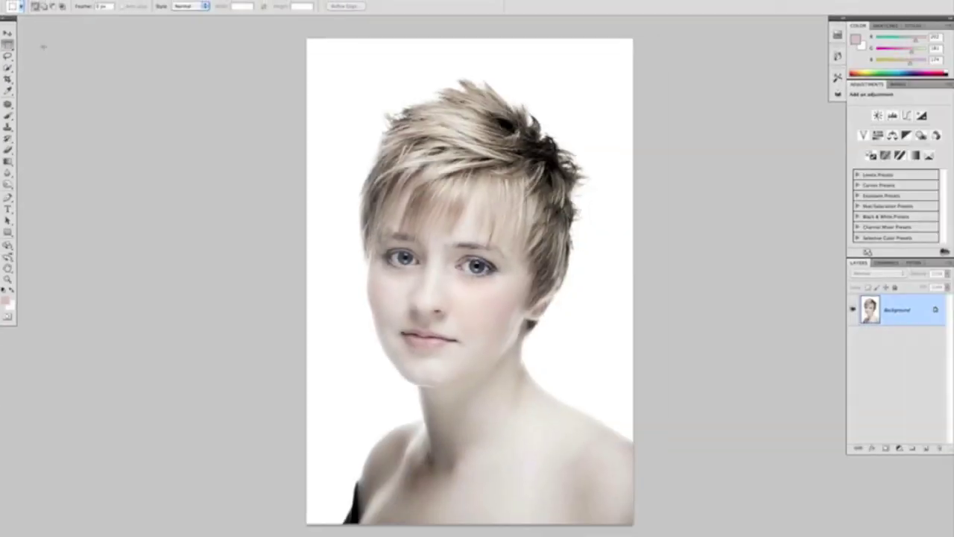
{"action": "left_click_drag", "start_coordinate": [452, 153], "coordinate": [459, 166]}
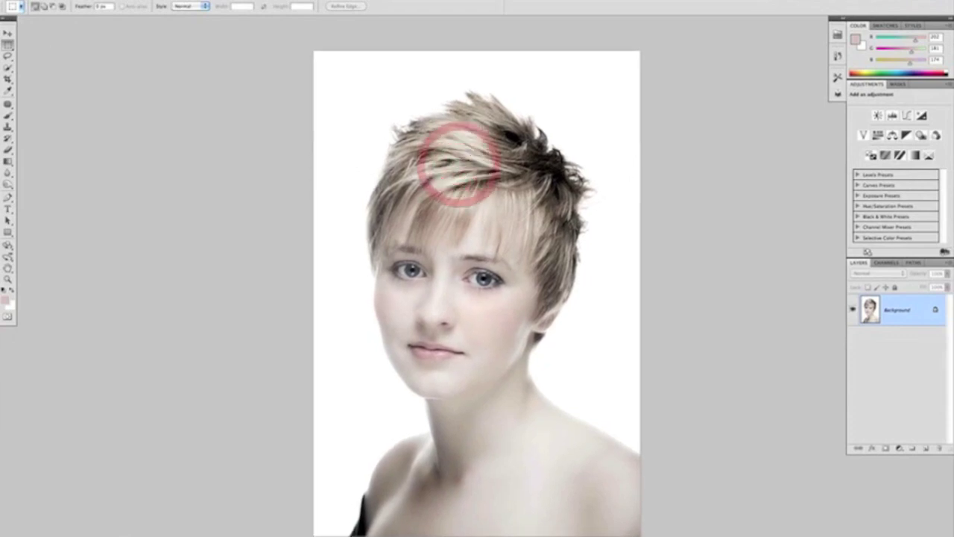
{"action": "left_click_drag", "start_coordinate": [306, 45], "coordinate": [645, 402]}
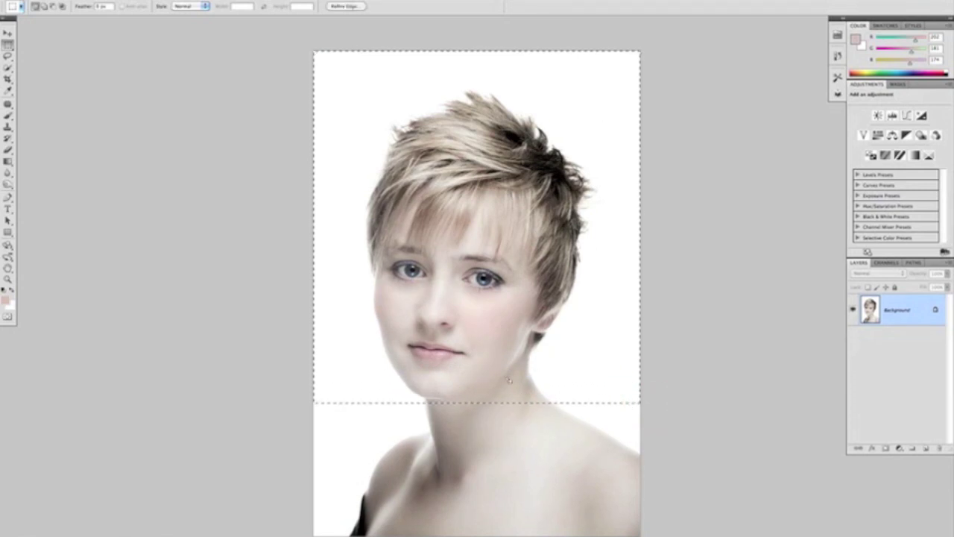
{"action": "left_click_drag", "start_coordinate": [449, 414], "coordinate": [488, 427]}
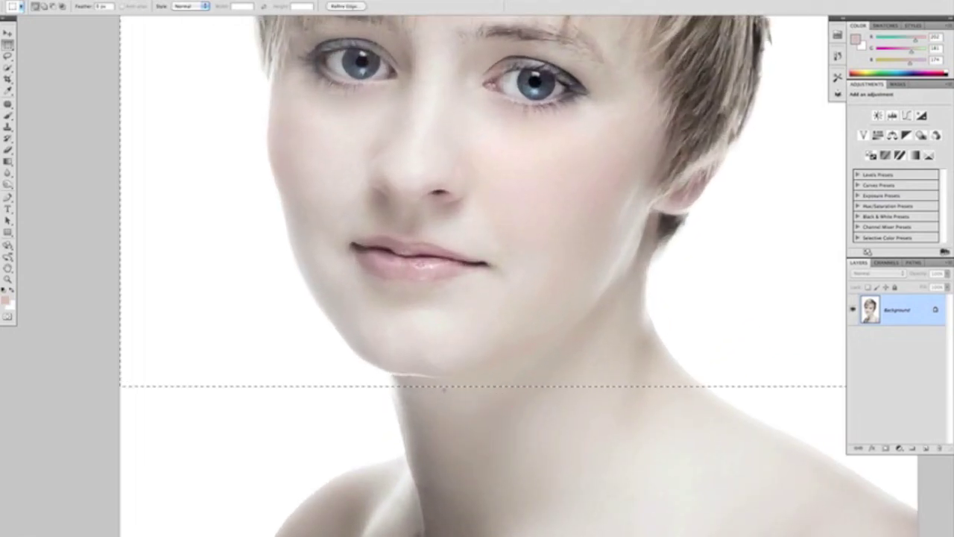
{"action": "left_click", "coordinate": [445, 404], "text": "alt"}
{"action": "left_click_drag", "start_coordinate": [445, 404], "coordinate": [442, 404]}
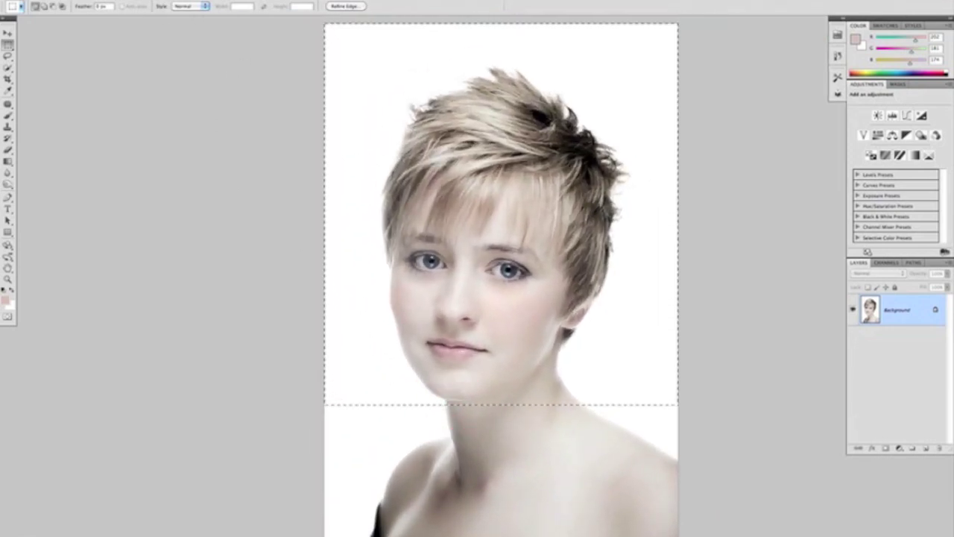
Step: Copy the selected head from the Background onto its own layer
{"action": "left_click", "coordinate": [155, 0]}
{"action": "mouse_move", "coordinate": [171, 0]}
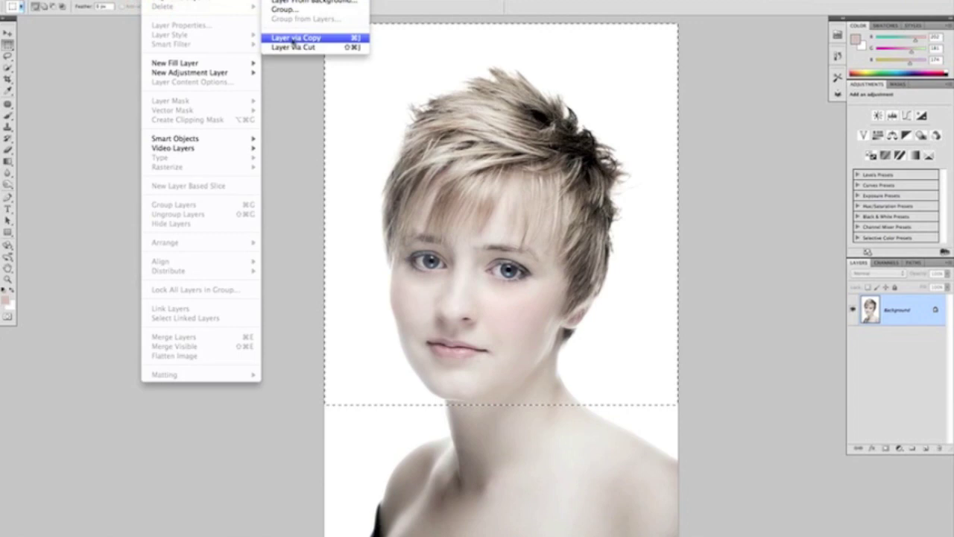
{"action": "left_click", "coordinate": [293, 39]}
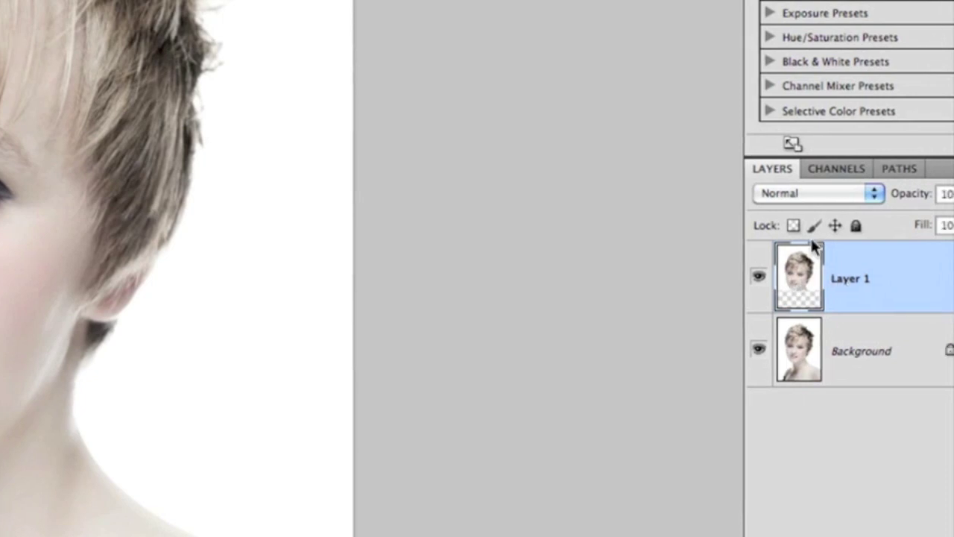
Step: On the Background layer, select a full-width band from the chin across the neck and copy it onto its own layer
{"action": "left_click", "coordinate": [835, 353]}
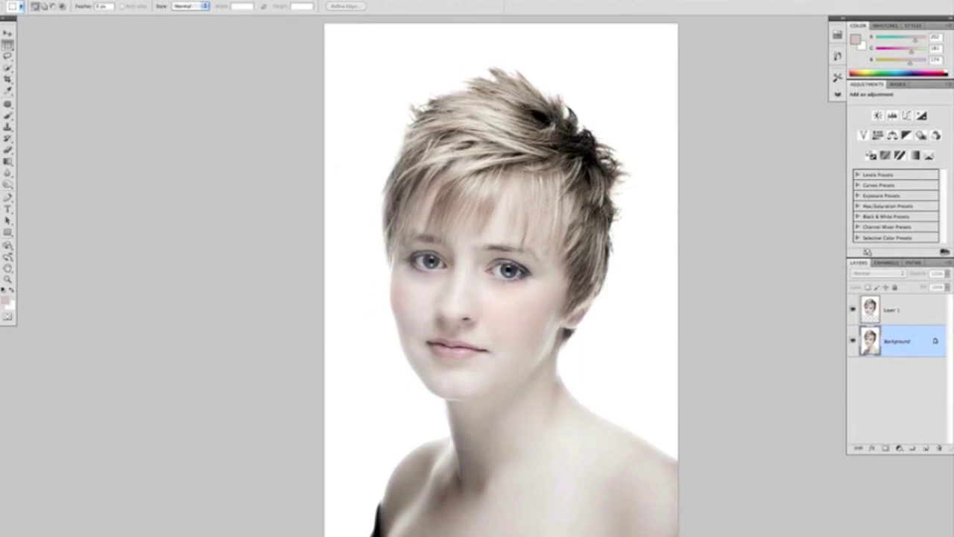
{"action": "left_click_drag", "start_coordinate": [480, 380], "coordinate": [462, 303]}
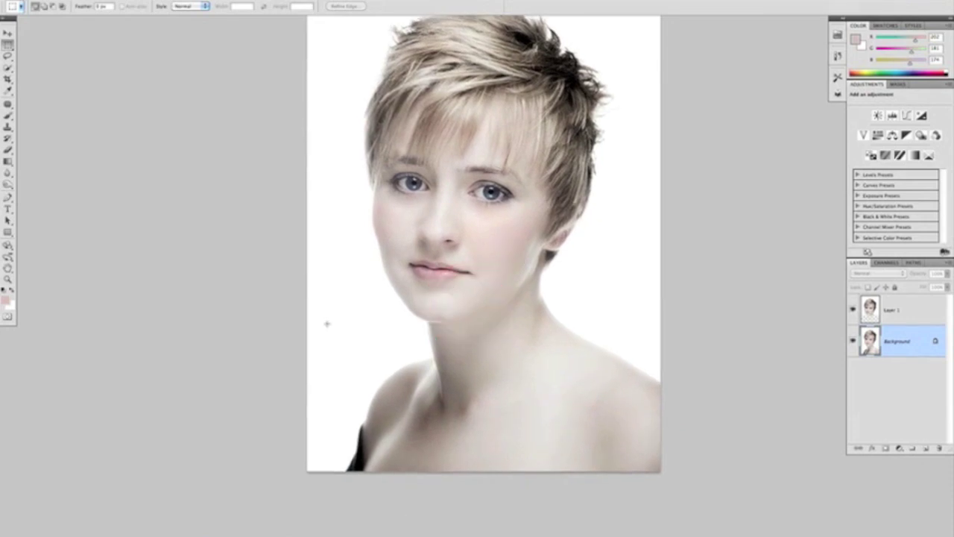
{"action": "mouse_move", "coordinate": [295, 305]}
{"action": "left_mouse_down"}
{"action": "mouse_move", "coordinate": [385, 330]}
{"action": "mouse_move", "coordinate": [682, 353]}
{"action": "left_mouse_up"}
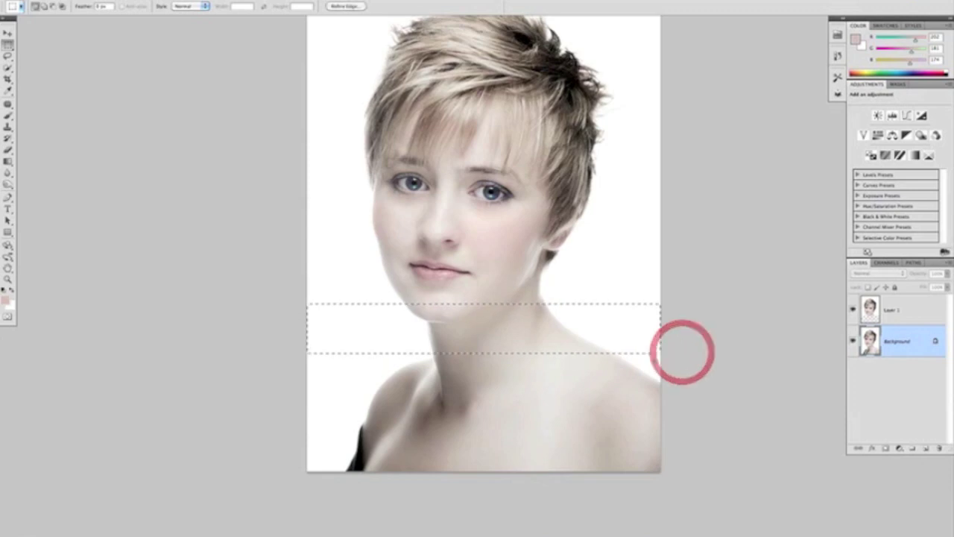
{"action": "left_click", "coordinate": [465, 403], "text": "super"}
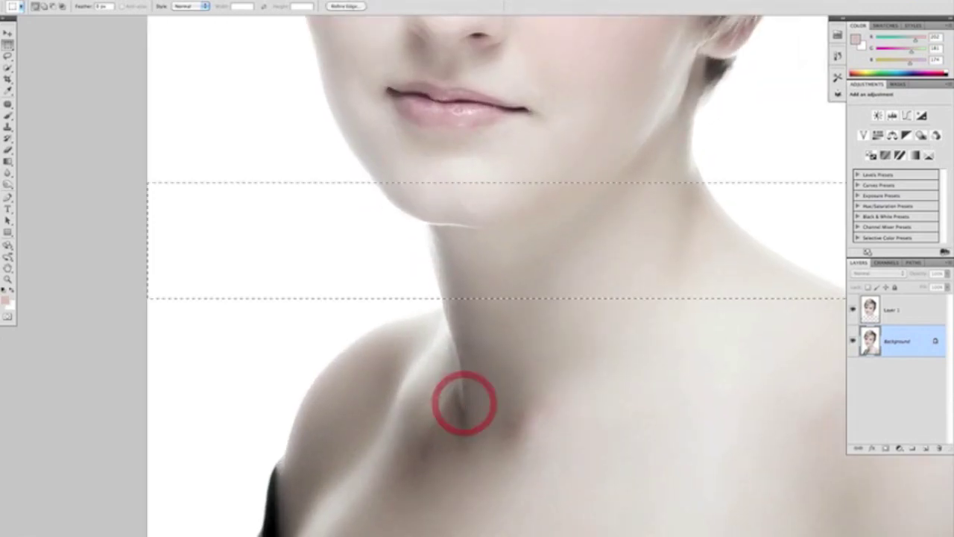
{"action": "left_click", "coordinate": [497, 364], "text": "alt"}
{"action": "scroll", "coordinate": [475, 362], "scroll_direction": "down", "scroll_amount": 2}
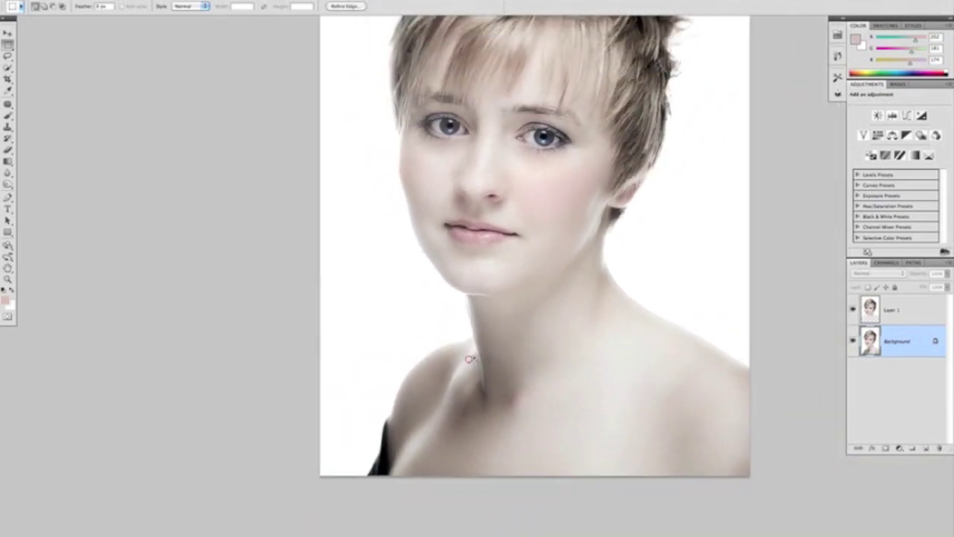
{"action": "left_click", "coordinate": [153, 0]}
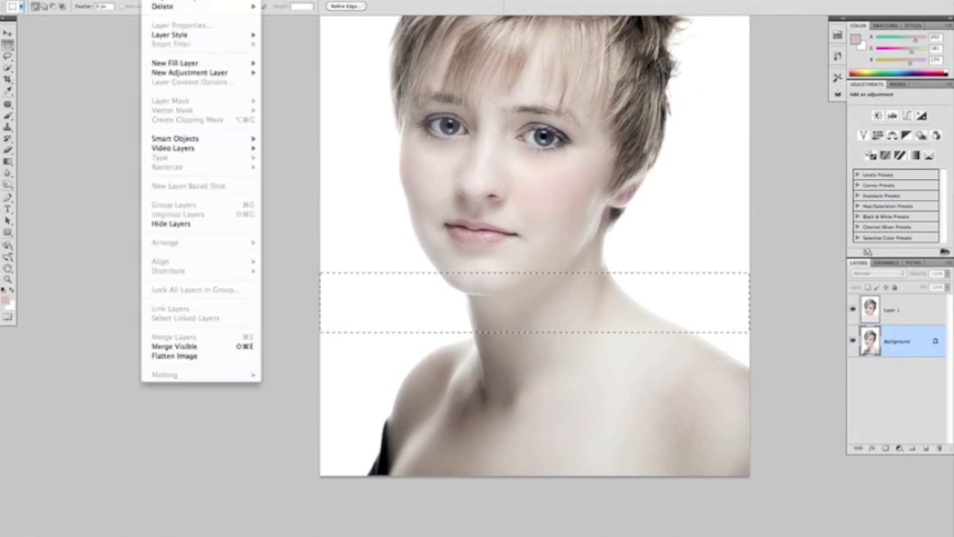
{"action": "mouse_move", "coordinate": [160, 0]}
{"action": "left_click", "coordinate": [289, 37]}
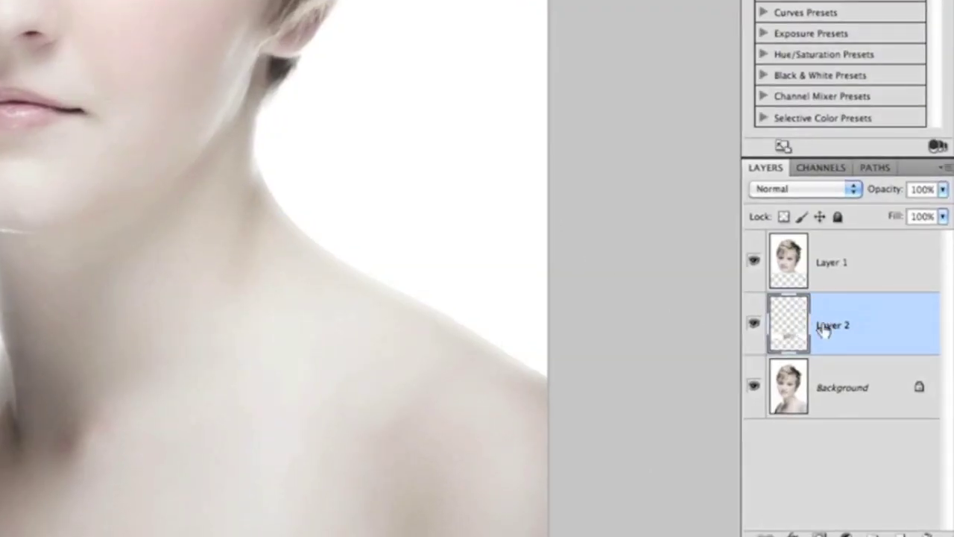
Step: Nudge the head layer (Layer 1) straight up by a small amount with the Move tool
{"action": "left_click", "coordinate": [790, 261]}
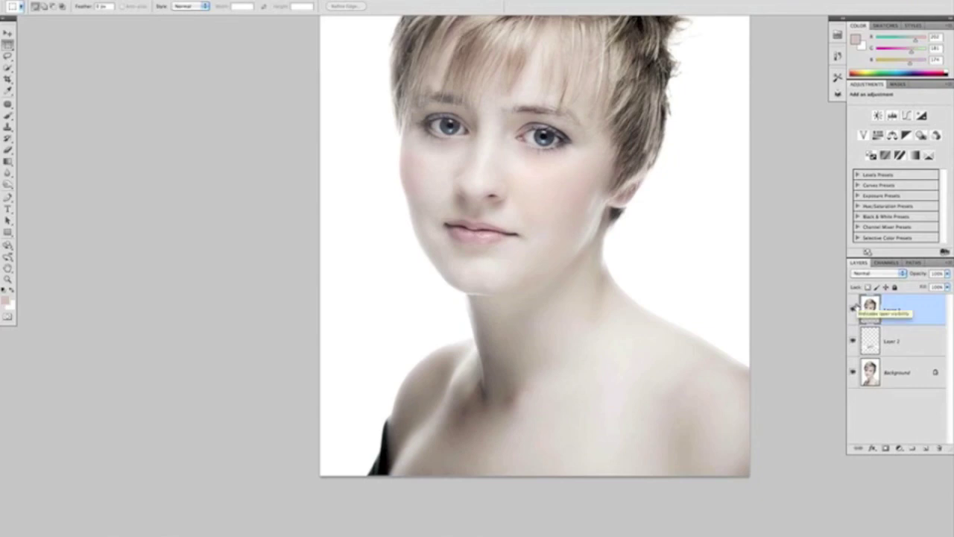
{"action": "key", "text": "v"}
{"action": "left_click_drag", "start_coordinate": [488, 205], "coordinate": [441, 313]}
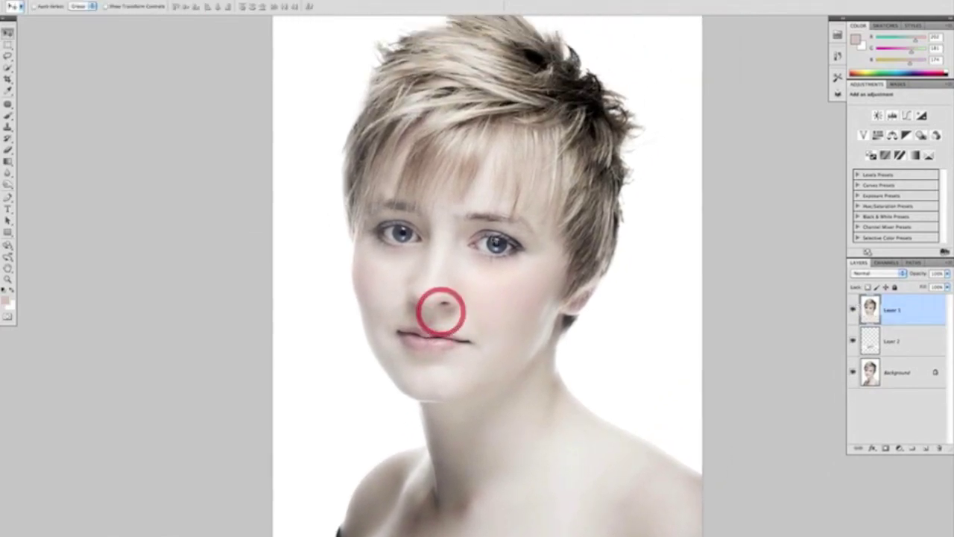
{"action": "left_click", "coordinate": [503, 278], "text": "alt"}
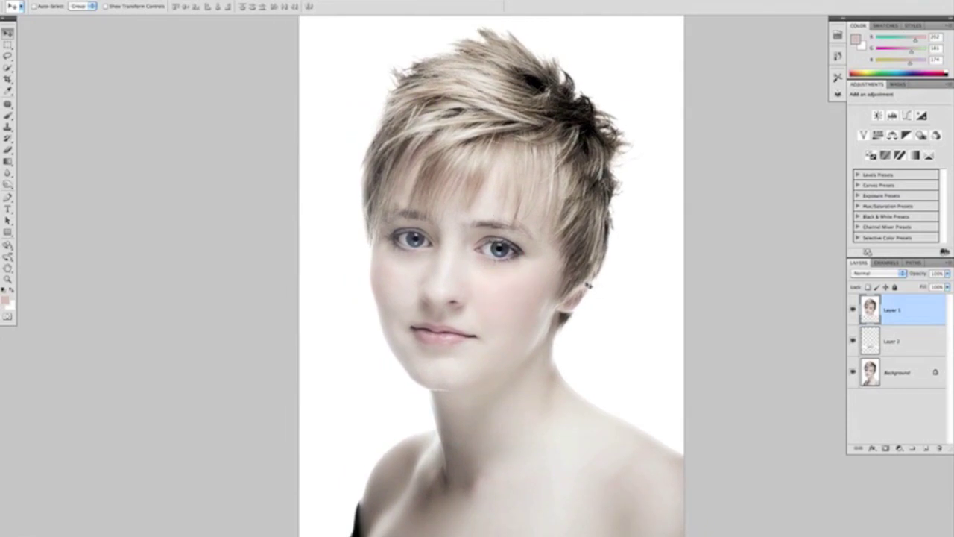
{"action": "key", "text": "Up"}
{"action": "key", "text": "Up"}
{"action": "key", "text": "Up"}
{"action": "key", "text": "Up"}
{"action": "key", "text": "Up"}
{"action": "key", "text": "Up"}
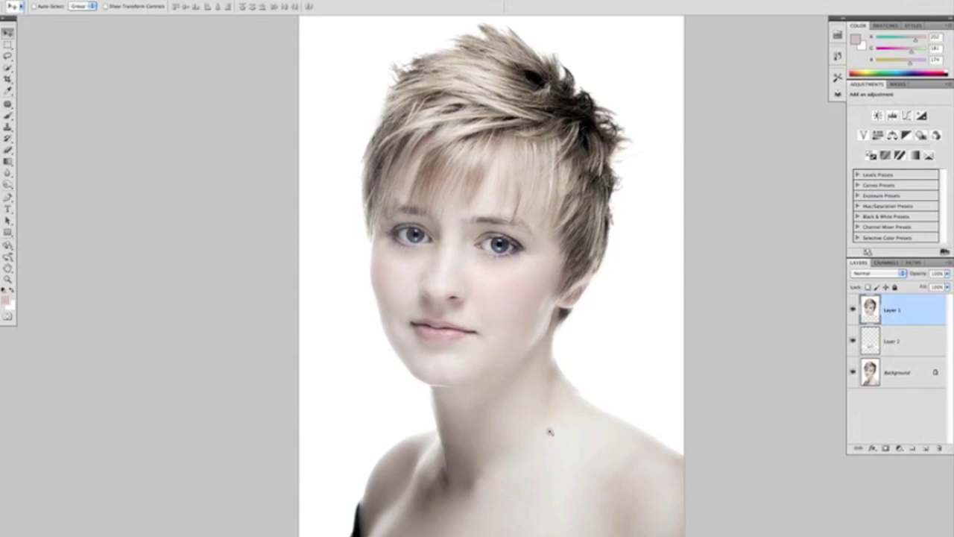
Step: Free Transform the neck strip on Layer 2, stretching its upper edge upward beneath the raised head, and apply it
{"action": "left_click", "coordinate": [550, 431], "text": "ctrl"}
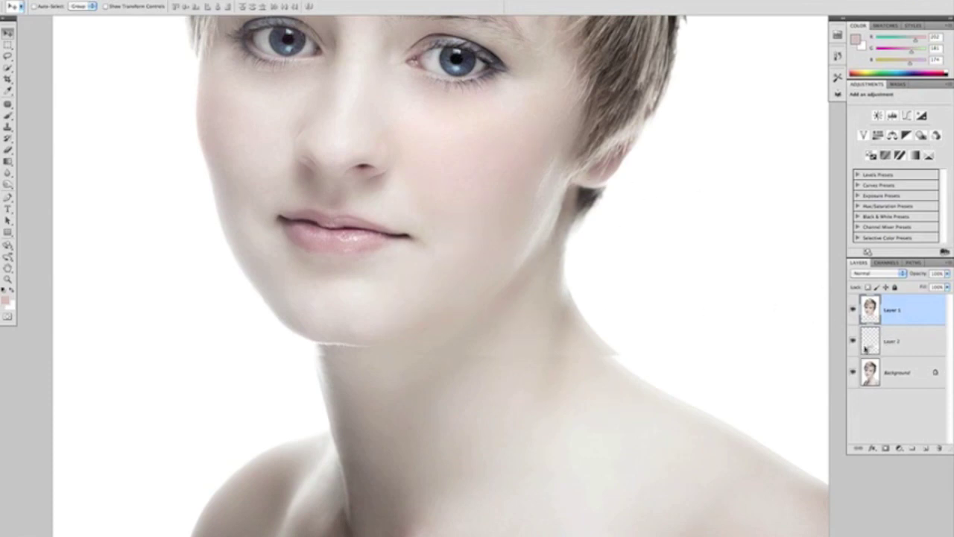
{"action": "left_click", "coordinate": [895, 347]}
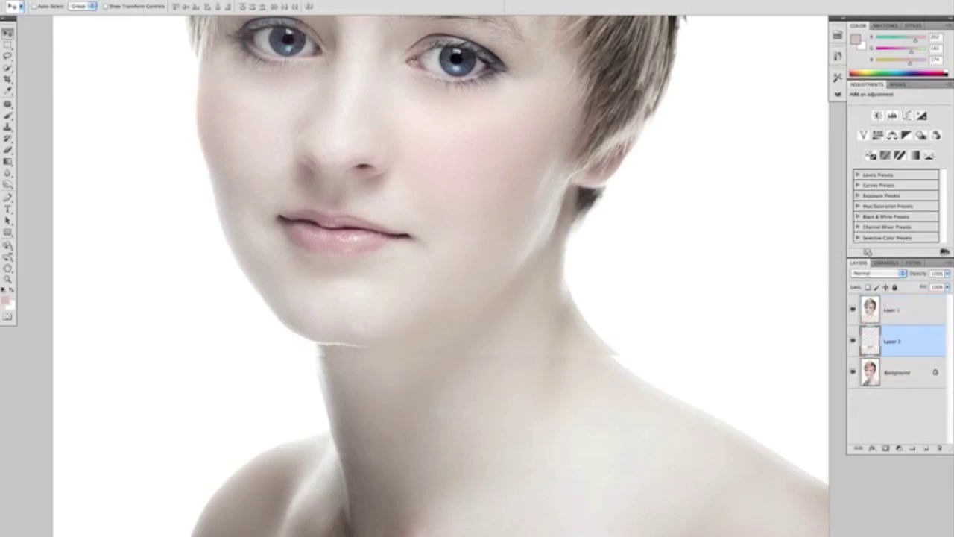
{"action": "left_click", "coordinate": [99, 0]}
{"action": "left_click", "coordinate": [128, 187]}
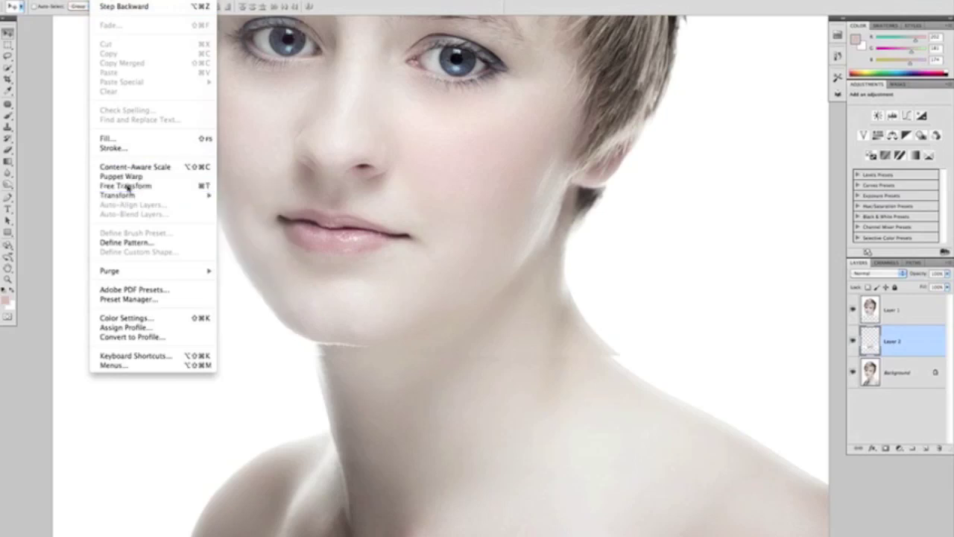
{"action": "left_click", "coordinate": [126, 186]}
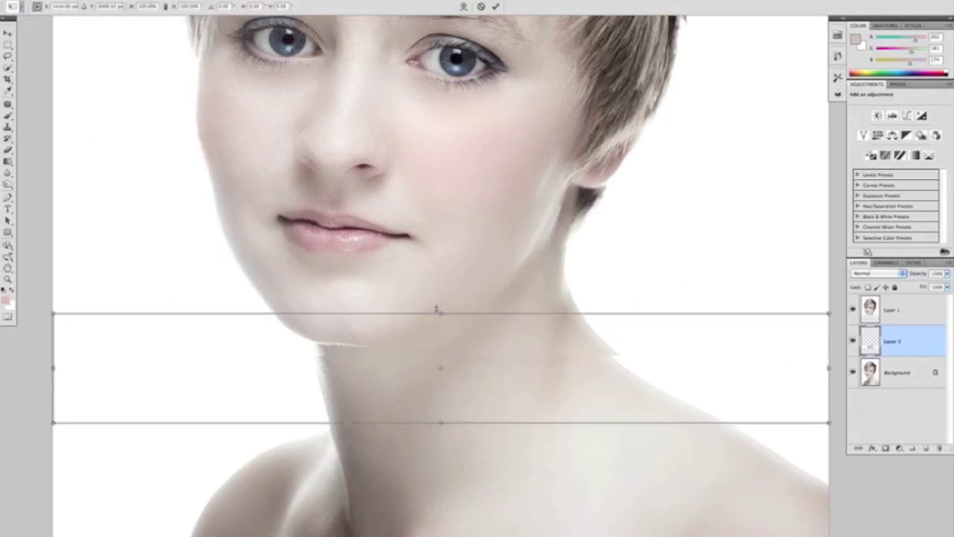
{"action": "left_click_drag", "start_coordinate": [440, 313], "coordinate": [452, 287]}
{"action": "key", "text": "Return"}
{"action": "left_click_drag", "start_coordinate": [455, 245], "coordinate": [464, 280]}
{"action": "left_click", "coordinate": [463, 279]}
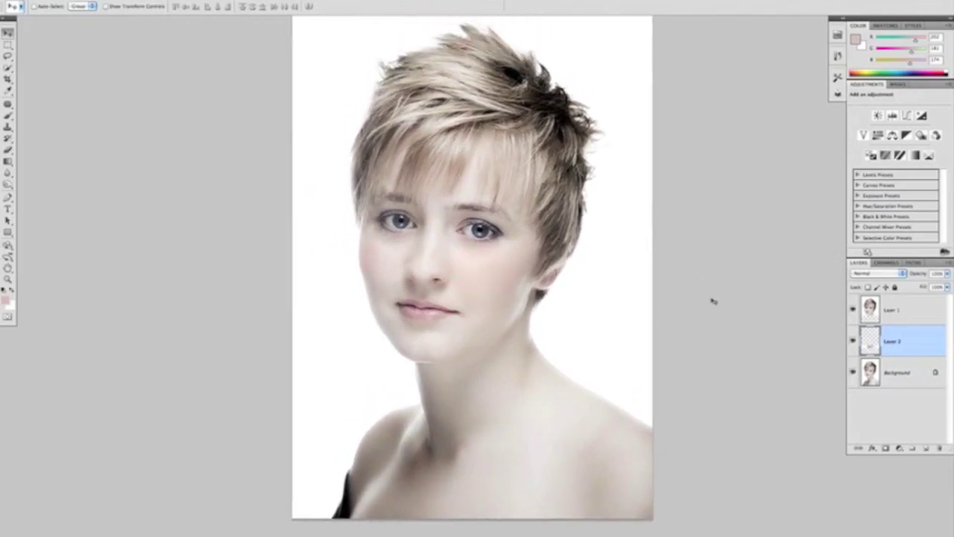
Step: Compare the neck before and after by repeatedly isolating the Background layer and restoring the other layers
{"action": "left_click", "coordinate": [851, 378], "text": "alt"}
{"action": "left_click", "coordinate": [850, 377], "text": "alt"}
{"action": "left_click", "coordinate": [849, 377], "text": "alt"}
{"action": "left_click", "coordinate": [852, 378], "text": "alt"}
Step: Enlarge the layer list and flatten the head, neck and body layers into a single Background layer
{"action": "left_click", "coordinate": [942, 262]}
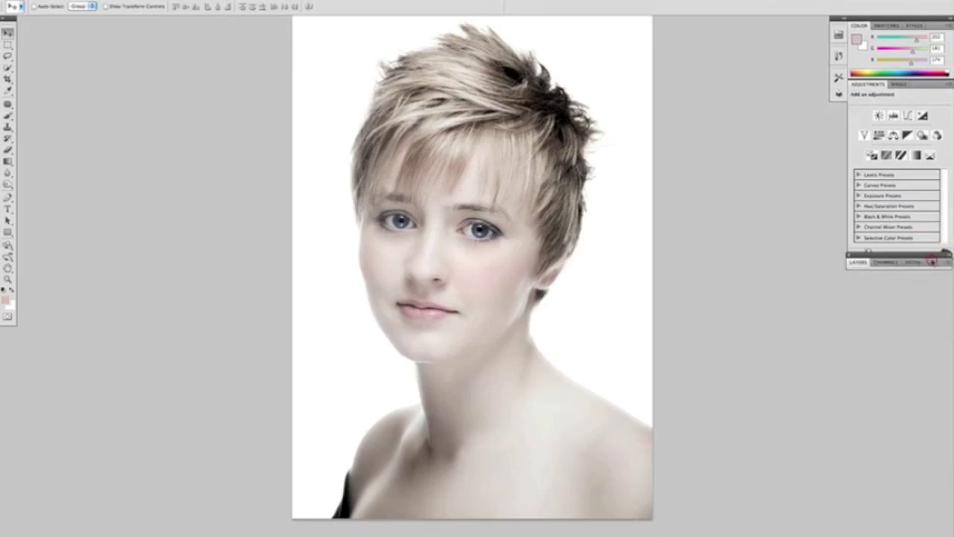
{"action": "left_click", "coordinate": [859, 262]}
{"action": "left_click", "coordinate": [945, 256]}
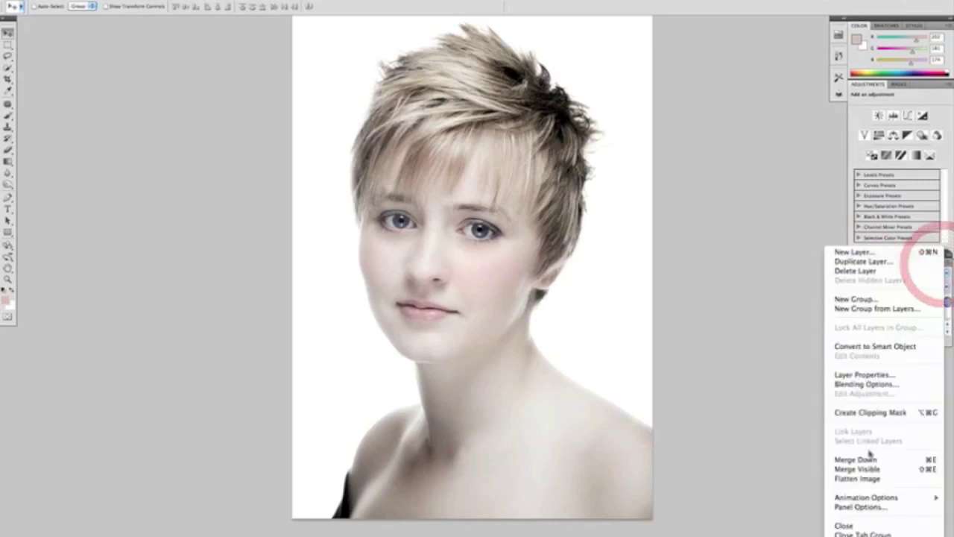
{"action": "left_click", "coordinate": [773, 290]}
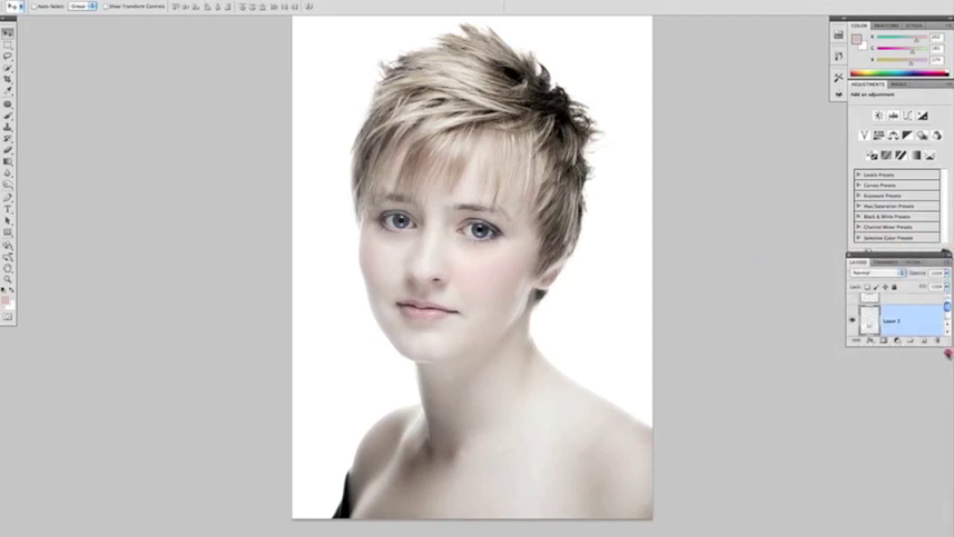
{"action": "left_click_drag", "start_coordinate": [948, 344], "coordinate": [949, 473]}
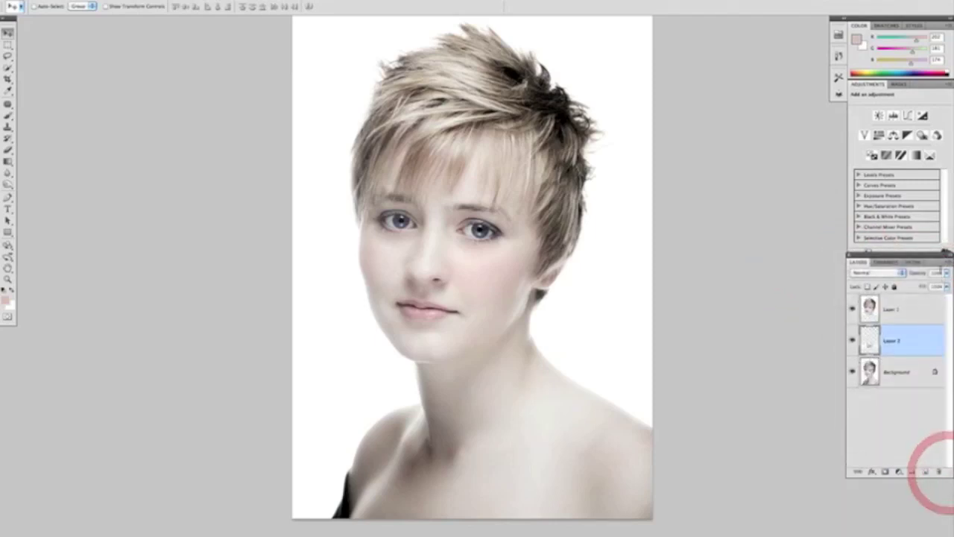
{"action": "left_click", "coordinate": [946, 262]}
{"action": "left_click", "coordinate": [871, 479]}
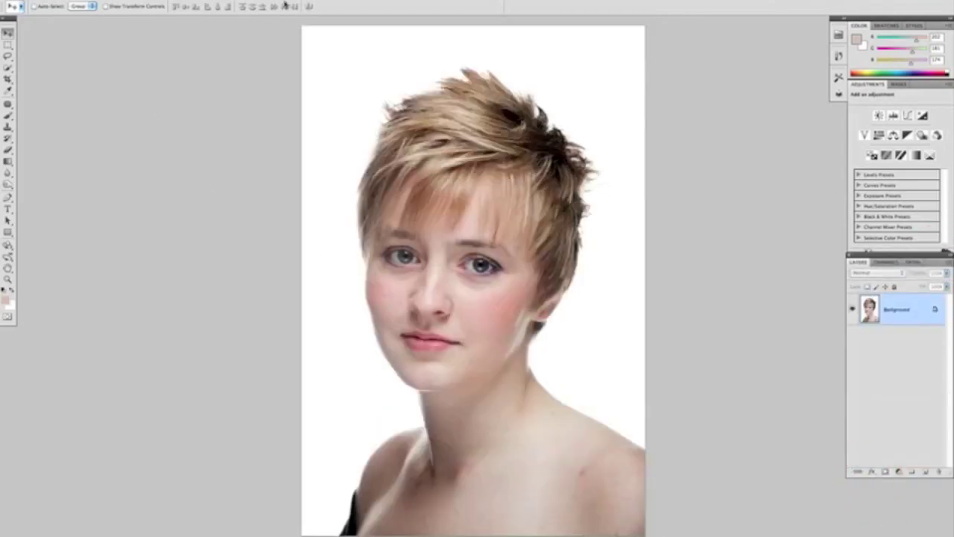
Step: Copy the original unretouched photo into the retouched document as a new layer aligned over the Background
{"action": "key", "text": "f"}
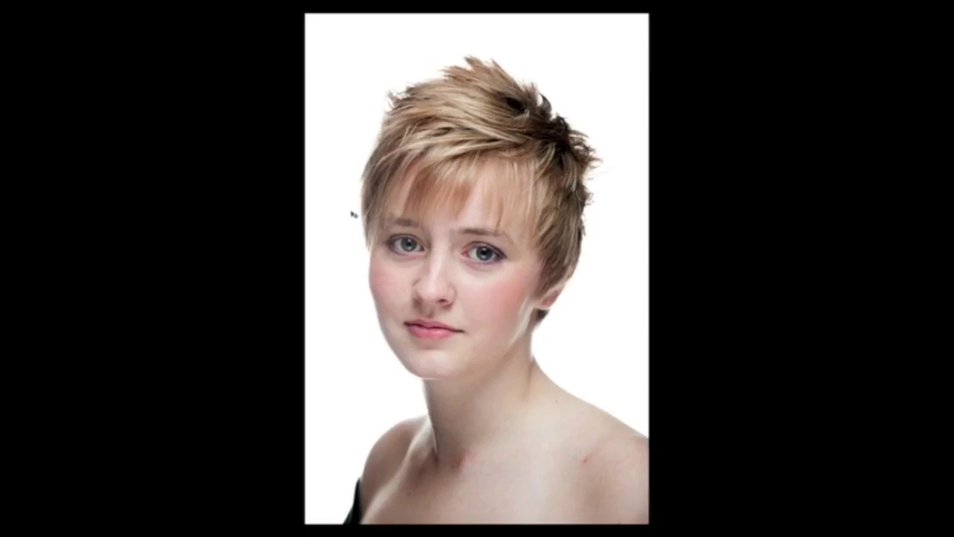
{"action": "key", "text": "f"}
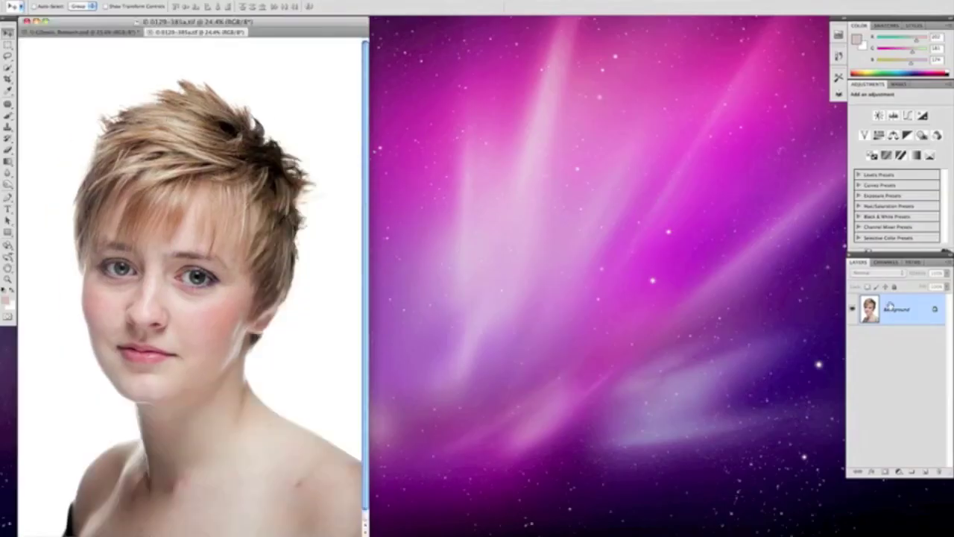
{"action": "double_click", "coordinate": [889, 308]}
{"action": "key", "text": "Return"}
{"action": "mouse_move", "coordinate": [198, 97]}
{"action": "left_mouse_down"}
{"action": "mouse_move", "coordinate": [108, 32]}
{"action": "mouse_move", "coordinate": [155, 107]}
{"action": "left_mouse_up"}
{"action": "key", "text": "f"}
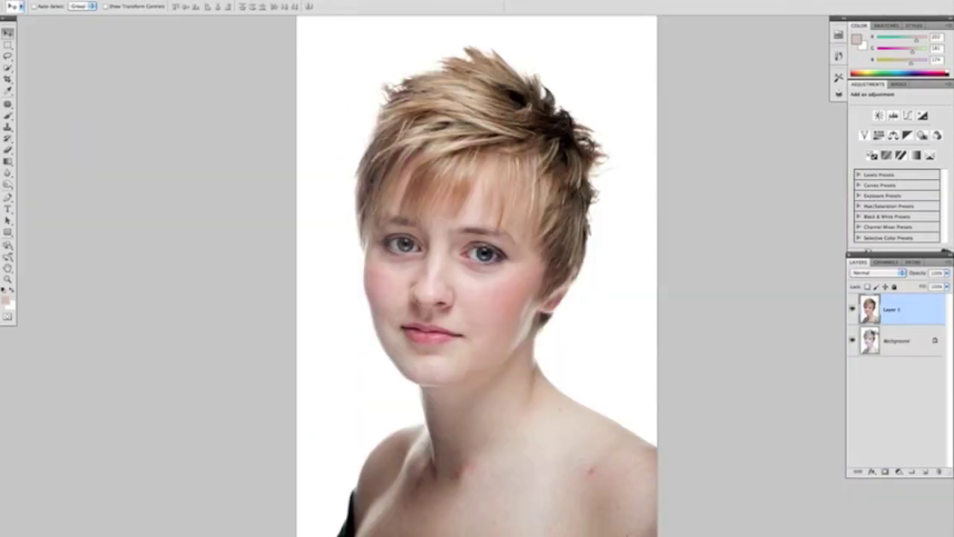
Step: Compare the original and retouched portraits by repeatedly hiding and showing Layer 1
{"action": "left_click", "coordinate": [852, 308]}
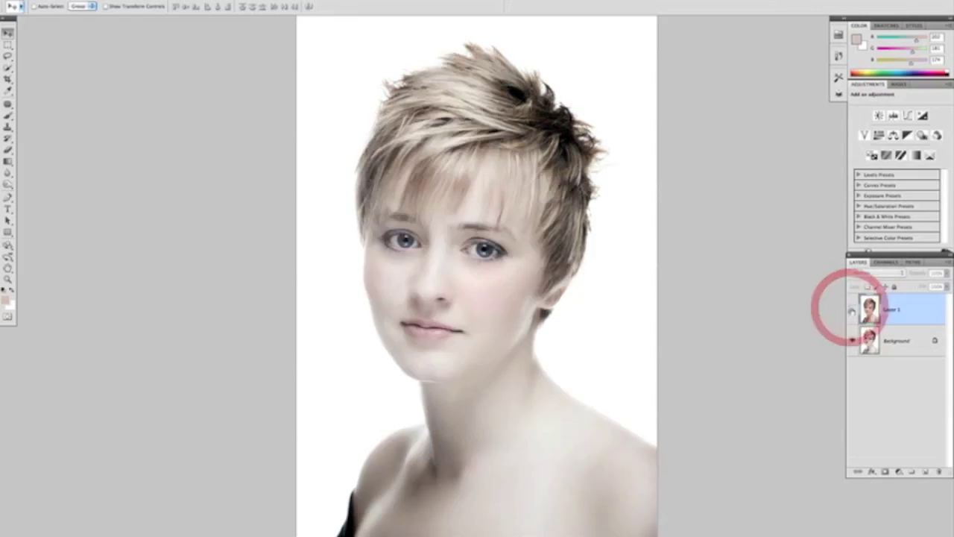
{"action": "left_click", "coordinate": [851, 309]}
{"action": "left_click", "coordinate": [852, 308]}
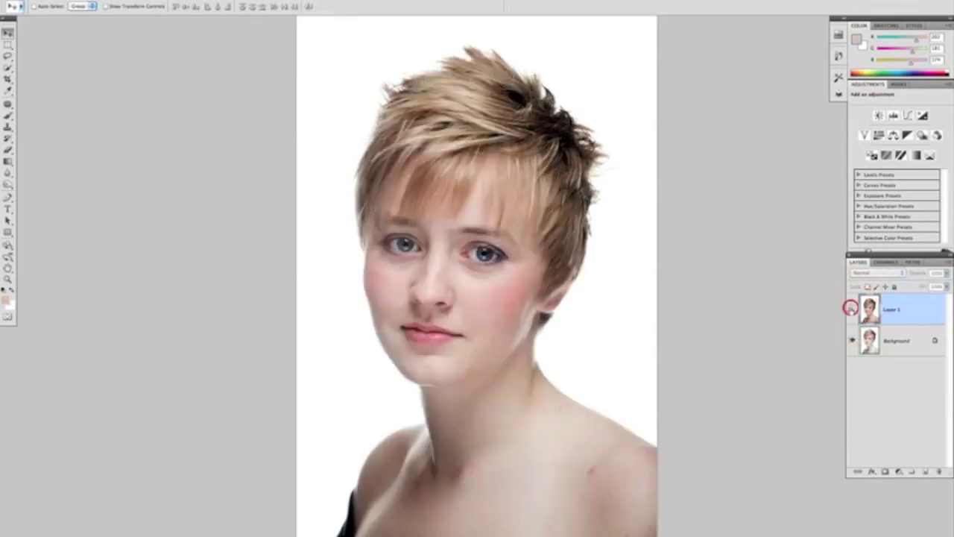
{"action": "left_click", "coordinate": [852, 308]}
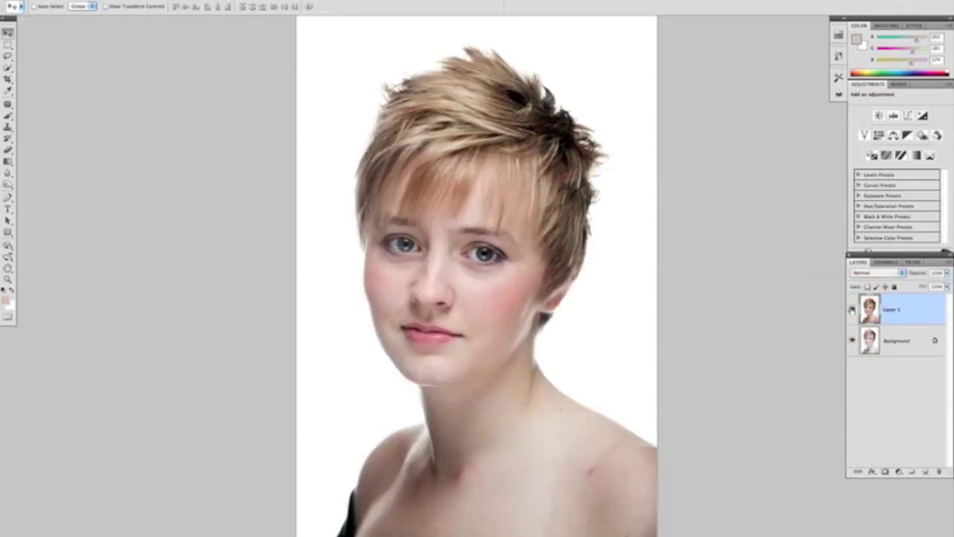
{"action": "left_click", "coordinate": [852, 308]}
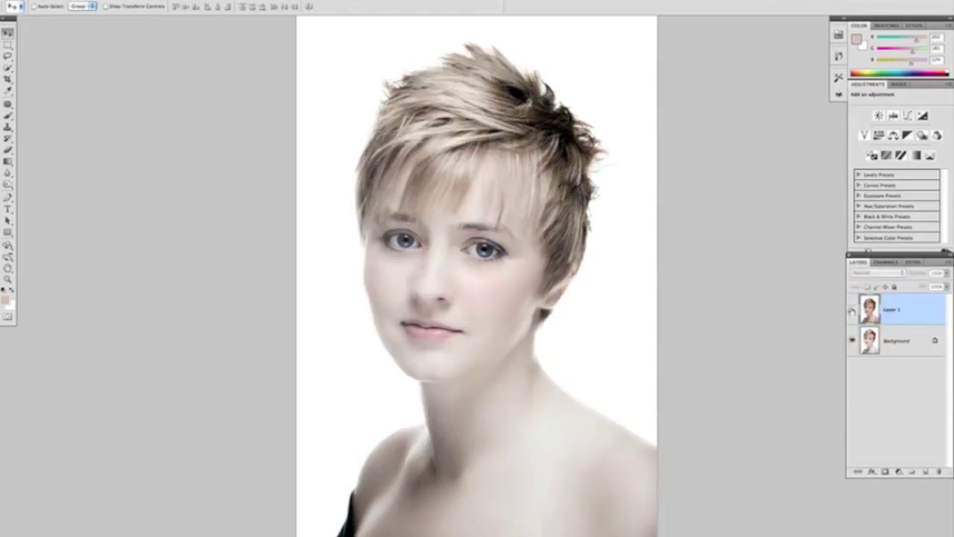
{"action": "left_click", "coordinate": [852, 309]}
{"action": "left_click", "coordinate": [852, 308]}
{"action": "left_click", "coordinate": [851, 308]}
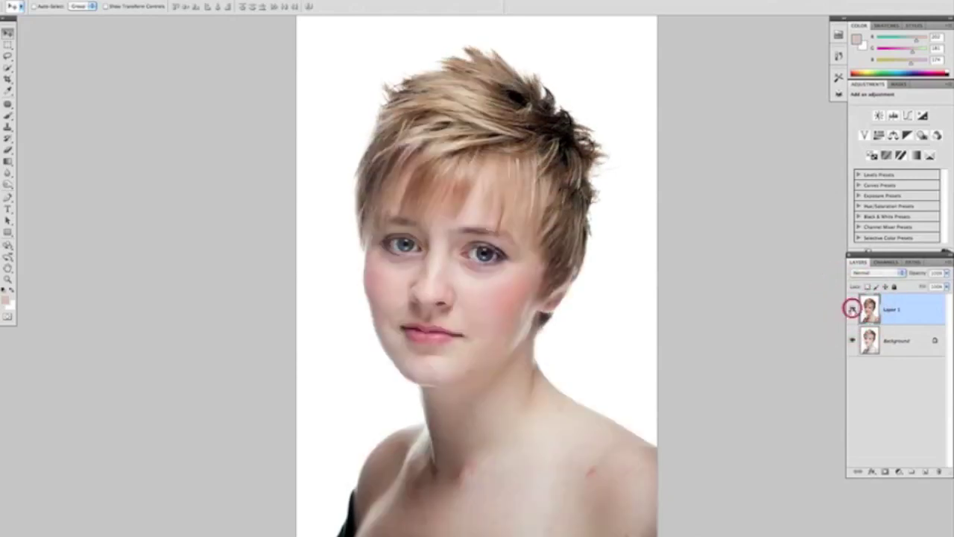
{"action": "left_click", "coordinate": [851, 309]}
{"action": "left_click", "coordinate": [852, 309]}
{"action": "left_click", "coordinate": [852, 308]}
{"action": "left_click", "coordinate": [852, 309]}
{"action": "left_click", "coordinate": [852, 309]}
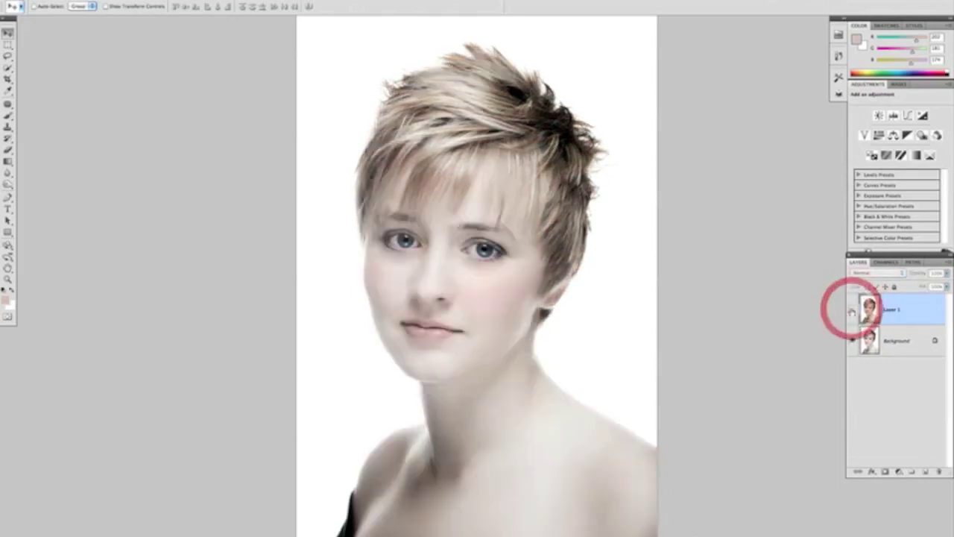
{"action": "left_click", "coordinate": [852, 308]}
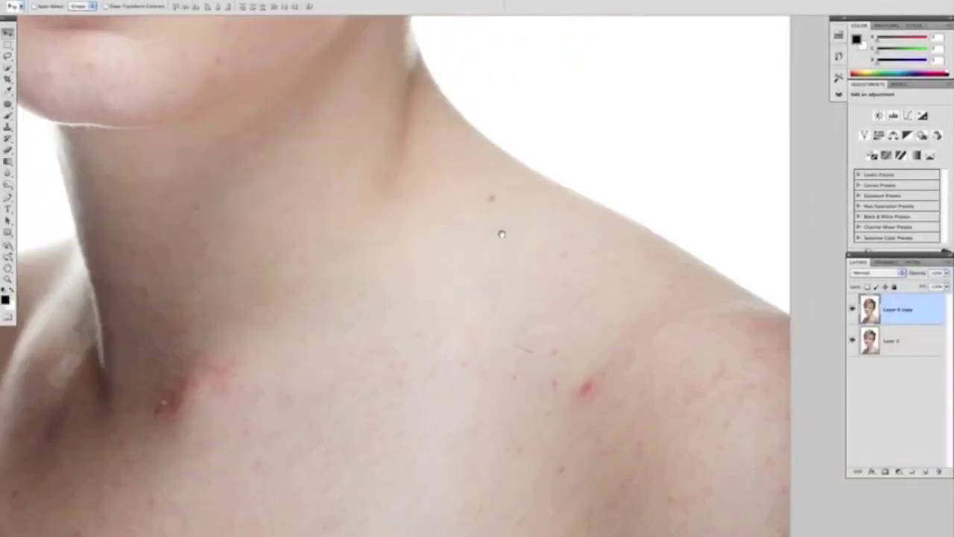
Step: Remove the spots and red blemishes on the neck, shoulder and chest of Layer 0 copy using the Content-Aware Spot Healing Brush
{"action": "left_click", "coordinate": [518, 266]}
{"action": "left_click", "coordinate": [552, 377]}
{"action": "left_click", "coordinate": [555, 346]}
{"action": "left_click", "coordinate": [585, 383]}
{"action": "left_click", "coordinate": [534, 350]}
{"action": "mouse_move", "coordinate": [571, 387]}
{"action": "left_mouse_down"}
{"action": "mouse_move", "coordinate": [598, 380]}
{"action": "mouse_move", "coordinate": [582, 395]}
{"action": "mouse_move", "coordinate": [528, 221]}
{"action": "left_mouse_up"}
{"action": "left_click", "coordinate": [522, 445]}
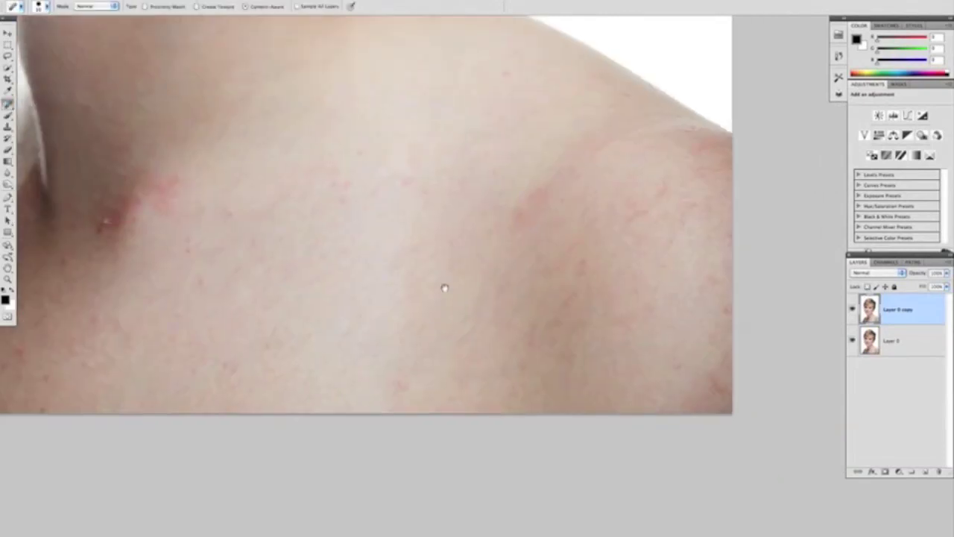
{"action": "left_click_drag", "start_coordinate": [445, 288], "coordinate": [678, 328]}
{"action": "left_click", "coordinate": [108, 381]}
{"action": "left_click", "coordinate": [581, 234]}
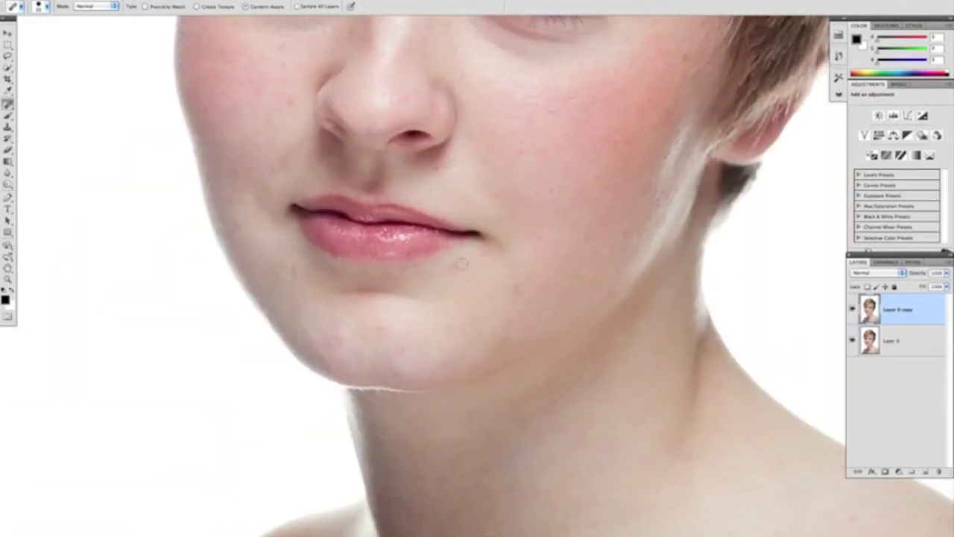
Step: Remove the small spots on the cheeks and chin of Layer 0 copy with the Content-Aware Spot Healing Brush
{"action": "left_click_drag", "start_coordinate": [565, 98], "coordinate": [577, 97]}
{"action": "left_click", "coordinate": [509, 325]}
{"action": "left_click_drag", "start_coordinate": [354, 307], "coordinate": [422, 312]}
{"action": "left_click", "coordinate": [363, 278]}
{"action": "left_click", "coordinate": [305, 178]}
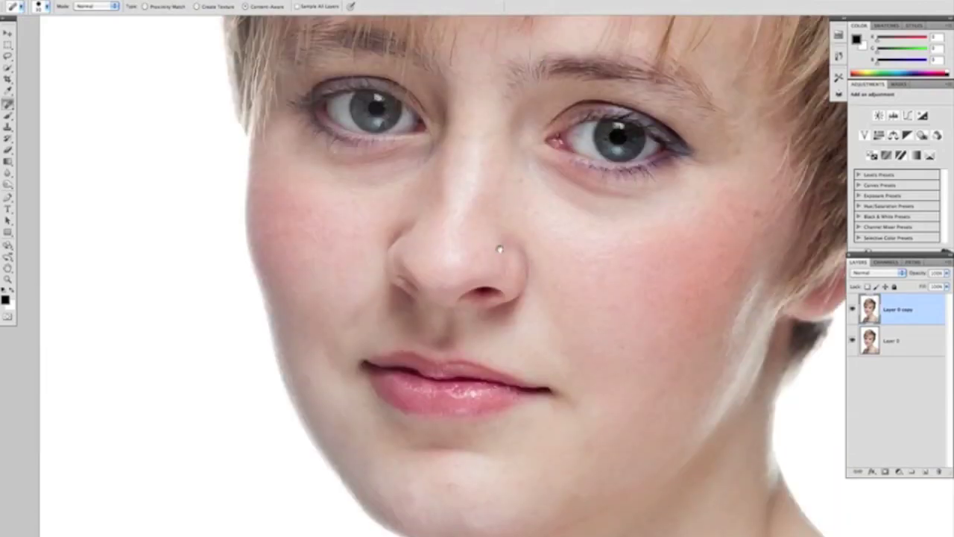
Step: Heal the small blemish on the lower edge of the bottom lip with a smaller healing brush
{"action": "left_click_drag", "start_coordinate": [524, 247], "coordinate": [520, 276]}
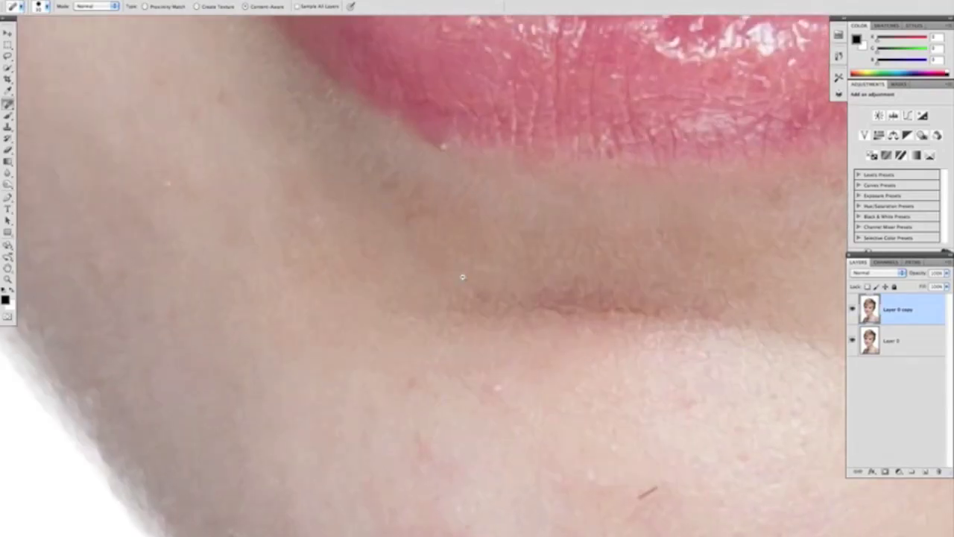
{"action": "left_click", "coordinate": [443, 146]}
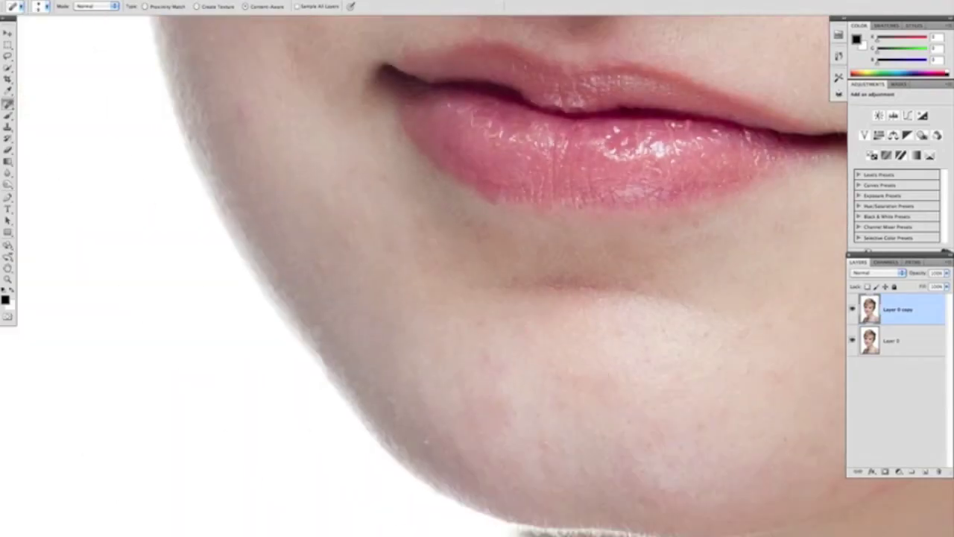
{"action": "key", "text": "ctrl+minus"}
{"action": "key", "text": "ctrl+minus"}
{"action": "left_click_drag", "start_coordinate": [596, 89], "coordinate": [479, 189]}
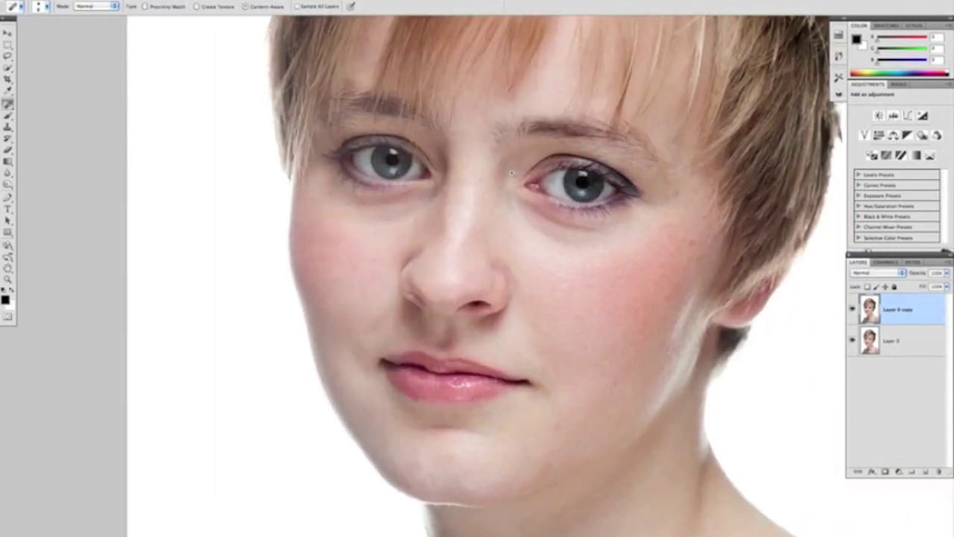
Step: Remove the marks and stray hairs between the eyebrows and the red veins in the white of the eye
{"action": "key", "text": "ctrl+plus"}
{"action": "key", "text": "ctrl+plus"}
{"action": "left_click_drag", "start_coordinate": [488, 135], "coordinate": [496, 127]}
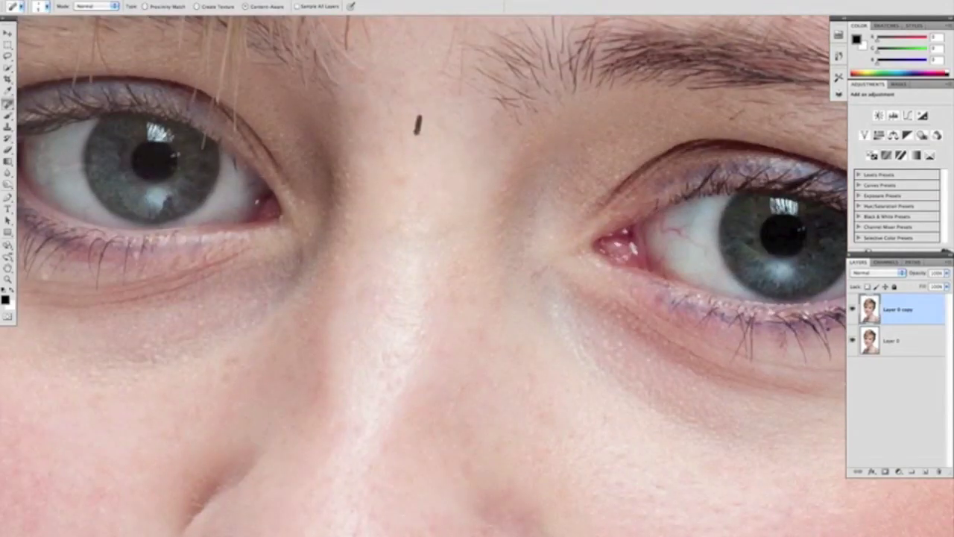
{"action": "scroll", "coordinate": [467, 128], "scroll_direction": "up", "scroll_amount": 3}
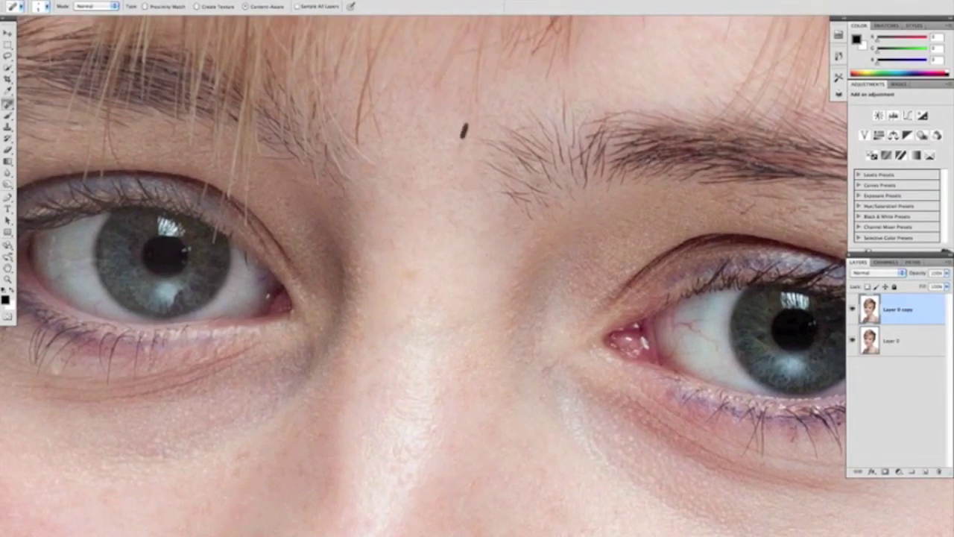
{"action": "left_click_drag", "start_coordinate": [693, 322], "coordinate": [717, 317]}
{"action": "left_click_drag", "start_coordinate": [331, 258], "coordinate": [477, 243]}
Step: Check the nose and cheek for remaining blemishes and merge Layer 0 copy down into Layer 0
{"action": "left_click_drag", "start_coordinate": [454, 507], "coordinate": [380, 260]}
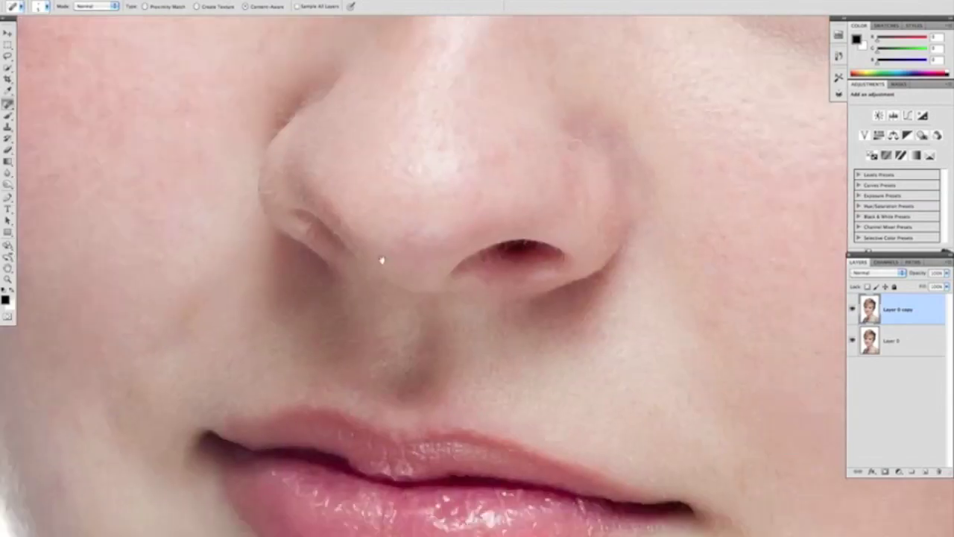
{"action": "left_click_drag", "start_coordinate": [678, 30], "coordinate": [424, 249]}
{"action": "left_click_drag", "start_coordinate": [624, 383], "coordinate": [704, 23]}
{"action": "key", "text": "super+minus"}
{"action": "key", "text": "super+minus"}
{"action": "key", "text": "super+e"}
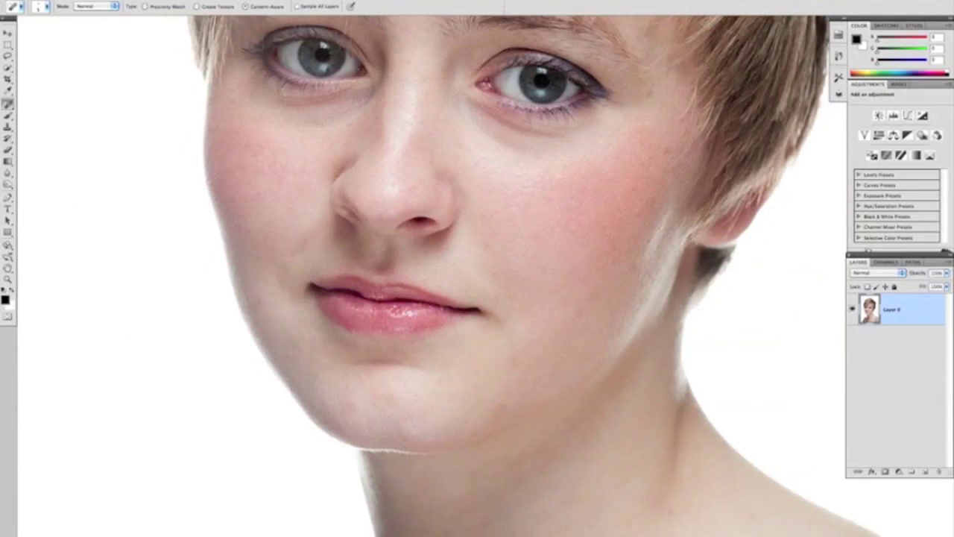
Step: Duplicate Layer 0 and replace the uneven skin beneath both eyes with cleaner cheek texture using the Patch tool
{"action": "left_click_drag", "start_coordinate": [498, 530], "coordinate": [499, 306]}
{"action": "left_click_drag", "start_coordinate": [499, 23], "coordinate": [451, 285]}
{"action": "key", "text": "ctrl+j"}
{"action": "key", "text": "shift+j"}
{"action": "key", "text": "shift+j"}
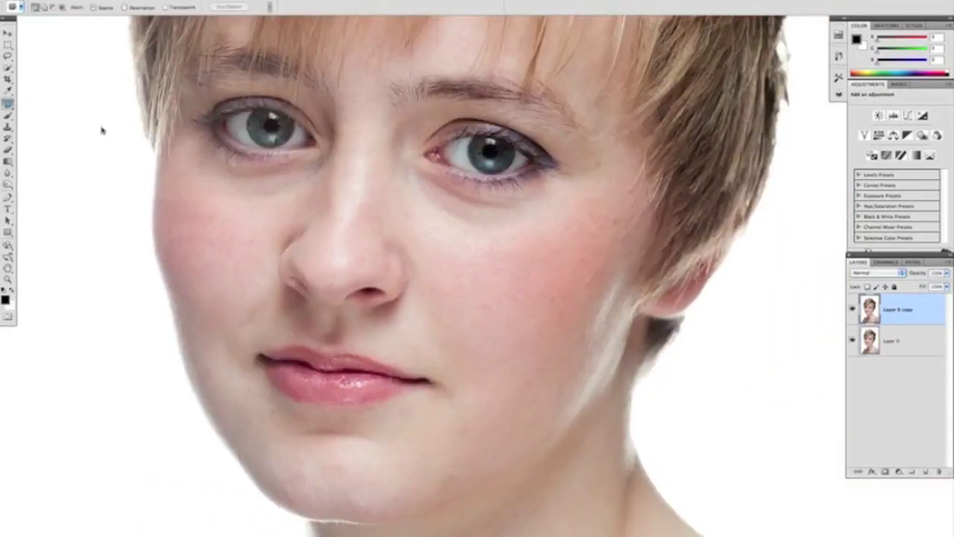
{"action": "left_click_drag", "start_coordinate": [536, 187], "coordinate": [403, 171]}
{"action": "left_click_drag", "start_coordinate": [483, 208], "coordinate": [489, 269]}
{"action": "key", "text": "super+d"}
{"action": "left_click_drag", "start_coordinate": [324, 171], "coordinate": [325, 167]}
{"action": "left_click_drag", "start_coordinate": [254, 188], "coordinate": [488, 274]}
{"action": "key", "text": "super+d"}
Step: Merge the patched under-eye copy into Layer 0 and duplicate it again as a working layer
{"action": "key", "text": "v"}
{"action": "key", "text": "super+e"}
{"action": "key", "text": "super+j"}
Step: Patch the uneven skin on the middle of the neck and merge the copy back into Layer 0
{"action": "mouse_move", "coordinate": [470, 522]}
{"action": "left_mouse_down"}
{"action": "mouse_move", "coordinate": [453, 217]}
{"action": "mouse_move", "coordinate": [467, 183]}
{"action": "left_mouse_up"}
{"action": "key", "text": "j"}
{"action": "left_click_drag", "start_coordinate": [430, 309], "coordinate": [427, 304]}
{"action": "mouse_move", "coordinate": [407, 319]}
{"action": "left_mouse_down"}
{"action": "mouse_move", "coordinate": [405, 286]}
{"action": "mouse_move", "coordinate": [439, 303]}
{"action": "mouse_move", "coordinate": [436, 312]}
{"action": "left_mouse_up"}
{"action": "key", "text": "super+d"}
{"action": "key", "text": "super+d"}
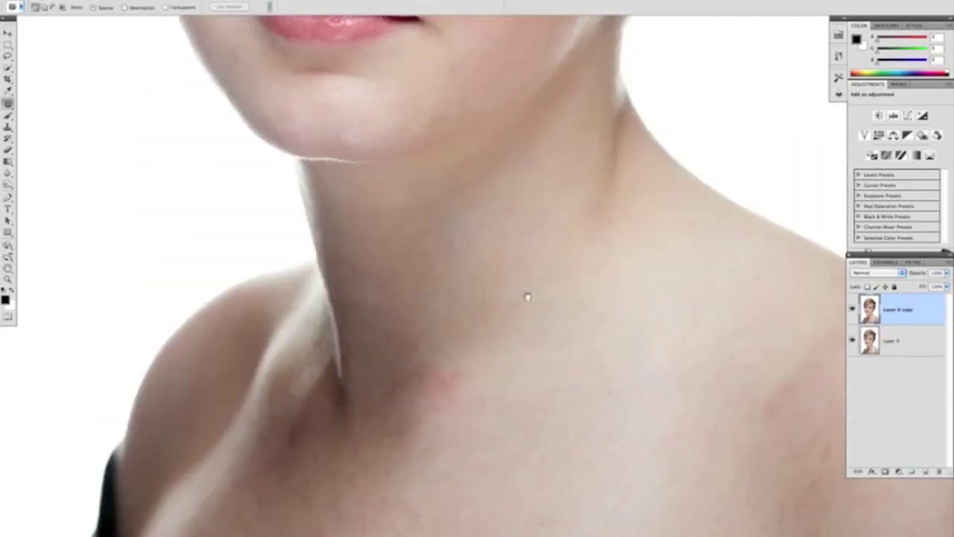
{"action": "key", "text": "ctrl+0"}
{"action": "key", "text": "ctrl+e"}
{"action": "key", "text": "v"}
Step: Paint a Quick Mask over both irises with a small brush, leaving the pupils unpainted
{"action": "key", "text": "ctrl+plus"}
{"action": "key", "text": "ctrl+plus"}
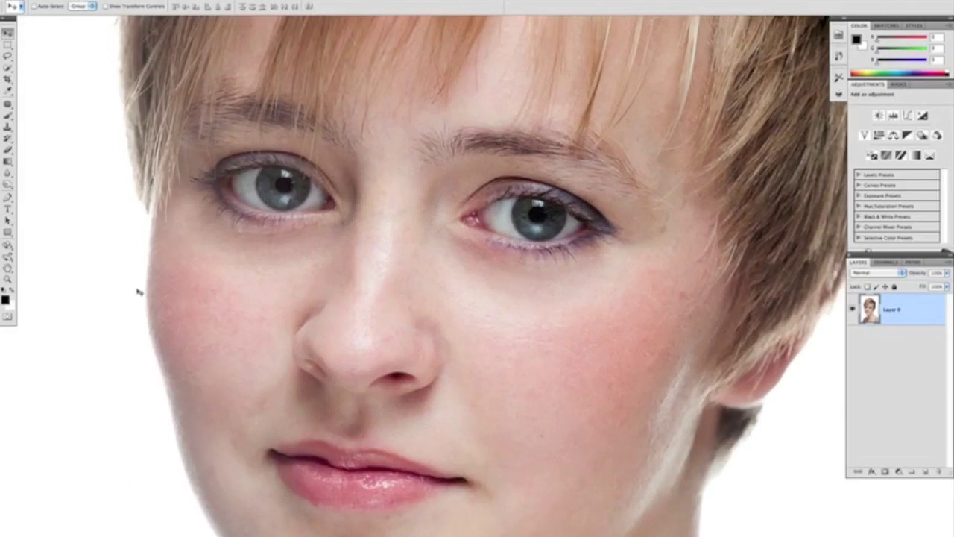
{"action": "double_click", "coordinate": [7, 316]}
{"action": "left_click", "coordinate": [521, 217]}
{"action": "key", "text": "b"}
{"action": "key", "text": "bracketleft"}
{"action": "key", "text": "bracketleft"}
{"action": "key", "text": "bracketleft"}
{"action": "left_click", "coordinate": [46, 7]}
{"action": "key", "text": "Return"}
{"action": "key", "text": "bracketleft"}
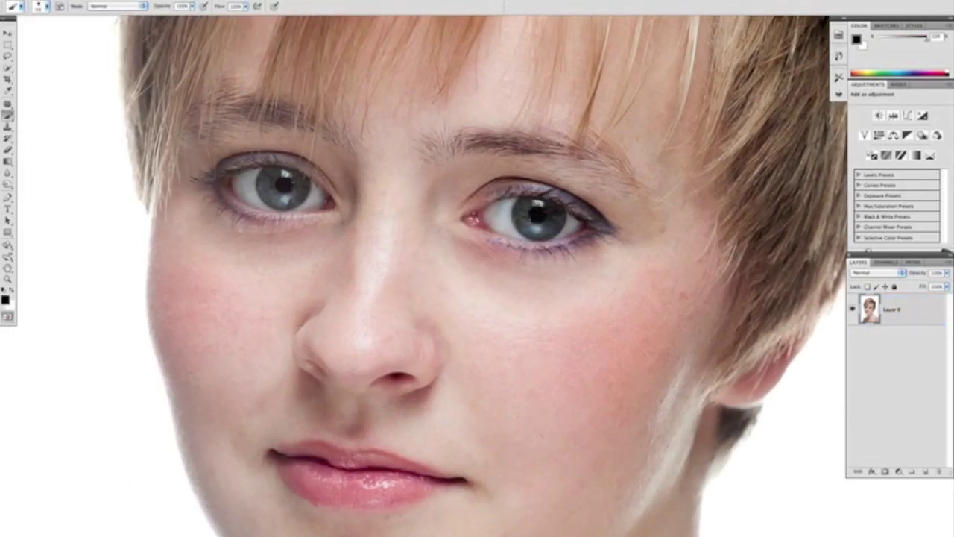
{"action": "scroll", "coordinate": [310, 213], "scroll_direction": "up", "scroll_amount": 2}
{"action": "mouse_move", "coordinate": [281, 195]}
{"action": "left_mouse_down"}
{"action": "mouse_move", "coordinate": [247, 157]}
{"action": "mouse_move", "coordinate": [296, 160]}
{"action": "mouse_move", "coordinate": [305, 183]}
{"action": "mouse_move", "coordinate": [281, 165]}
{"action": "mouse_move", "coordinate": [304, 161]}
{"action": "left_mouse_up"}
{"action": "key", "text": "x"}
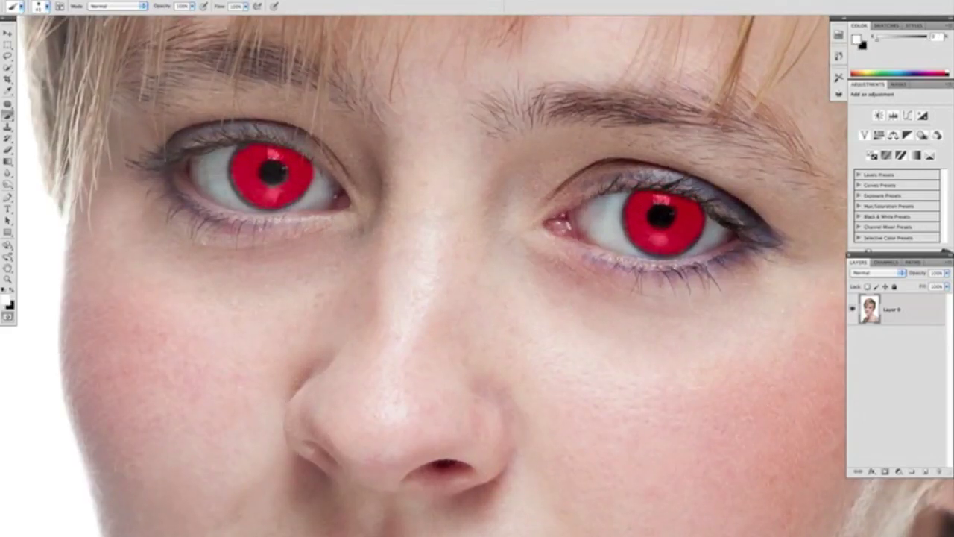
Step: Turn the iris mask into a Selective Color adjustment layer blended as Linear Dodge (Add) at 50% opacity
{"action": "left_click", "coordinate": [7, 317]}
{"action": "left_click", "coordinate": [929, 155]}
{"action": "left_click", "coordinate": [877, 273]}
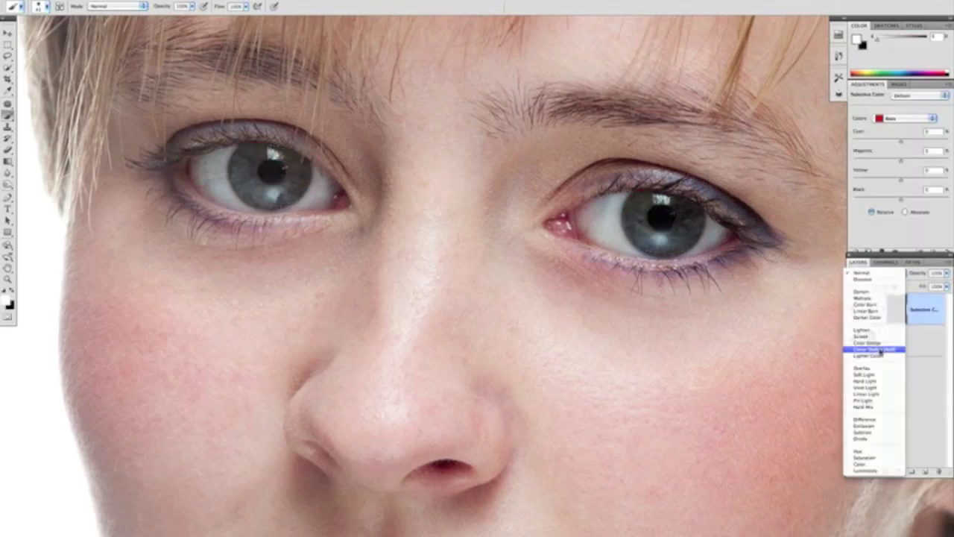
{"action": "left_click", "coordinate": [876, 349]}
{"action": "key", "text": "v"}
{"action": "key", "text": "5"}
Step: Tint the irises blue by setting the Neutrals to Cyan +21 and Magenta +9 and reducing Yellow
{"action": "left_click", "coordinate": [905, 119]}
{"action": "left_click", "coordinate": [900, 171]}
{"action": "left_click_drag", "start_coordinate": [900, 161], "coordinate": [905, 161]}
{"action": "left_click_drag", "start_coordinate": [901, 141], "coordinate": [911, 141]}
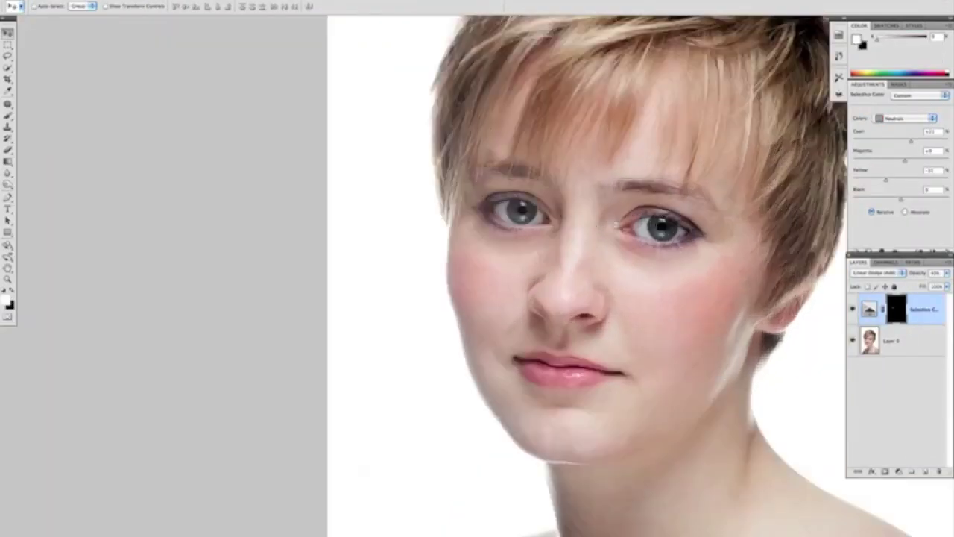
Step: Merge the Selective Color adjustment, duplicate the result and lighten the eyes with the Dodge tool, comparing before and after
{"action": "key", "text": "ctrl+plus"}
{"action": "key", "text": "ctrl+e"}
{"action": "key", "text": "ctrl+j"}
{"action": "key", "text": "o"}
{"action": "key", "text": "ctrl+plus"}
{"action": "key", "text": "ctrl+plus"}
{"action": "key", "text": "ctrl+plus"}
{"action": "mouse_move", "coordinate": [350, 173]}
{"action": "left_mouse_down"}
{"action": "mouse_move", "coordinate": [371, 193]}
{"action": "mouse_move", "coordinate": [408, 177]}
{"action": "left_mouse_up"}
{"action": "key", "text": "ctrl+minus"}
{"action": "left_click", "coordinate": [851, 310]}
{"action": "left_click", "coordinate": [851, 311]}
Step: Merge and duplicate the portrait layer, and sharpen the copy using Unsharp Mask with a 1.0 pixel radius and threshold 2
{"action": "key", "text": "ctrl+e"}
{"action": "key", "text": "ctrl+j"}
{"action": "left_click", "coordinate": [210, 1]}
{"action": "mouse_move", "coordinate": [224, 139]}
{"action": "left_click", "coordinate": [342, 177]}
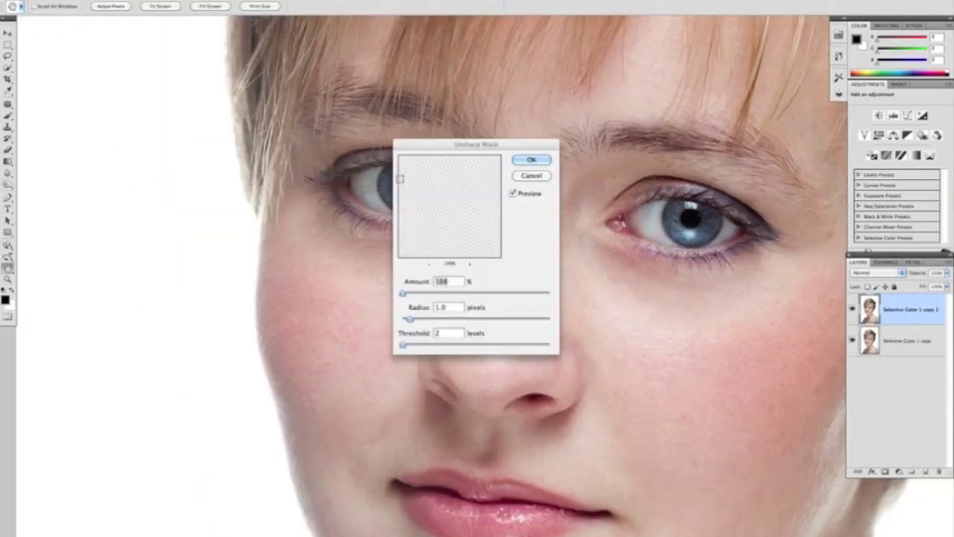
{"action": "left_click", "coordinate": [529, 164]}
Step: Limit the sharpening to the eyes by painting on a black layer mask, and merge the two layers
{"action": "left_click", "coordinate": [885, 471], "text": "alt"}
{"action": "key", "text": "b"}
{"action": "key", "text": "ctrl+plus"}
{"action": "key", "text": "ctrl+plus"}
{"action": "key", "text": "ctrl+minus"}
{"action": "mouse_move", "coordinate": [374, 186]}
{"action": "left_mouse_down"}
{"action": "mouse_move", "coordinate": [363, 183]}
{"action": "mouse_move", "coordinate": [404, 155]}
{"action": "left_mouse_up"}
{"action": "left_click_drag", "start_coordinate": [676, 242], "coordinate": [401, 221]}
{"action": "mouse_move", "coordinate": [554, 192]}
{"action": "left_mouse_down"}
{"action": "mouse_move", "coordinate": [600, 220]}
{"action": "mouse_move", "coordinate": [595, 166]}
{"action": "left_mouse_up"}
{"action": "key", "text": "ctrl+e"}
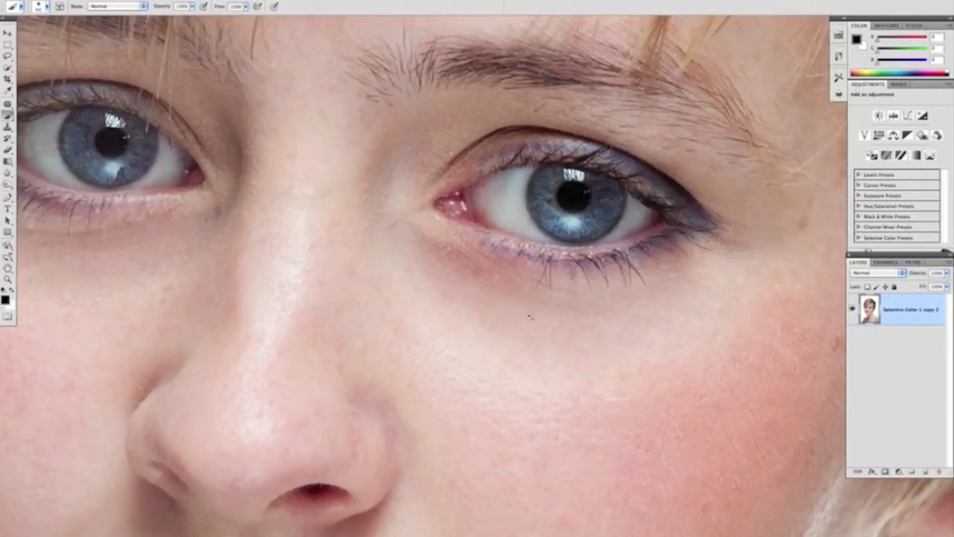
Step: Add a monochrome Channel Mixer adjustment layer over the portrait and set its opacity to 60%
{"action": "key", "text": "ctrl+minus"}
{"action": "key", "text": "ctrl+minus"}
{"action": "key", "text": "ctrl+minus"}
{"action": "left_click", "coordinate": [937, 134]}
{"action": "left_click", "coordinate": [889, 128]}
{"action": "key", "text": "v"}
{"action": "key", "text": "6"}
{"action": "mouse_move", "coordinate": [884, 255]}
{"action": "left_mouse_down"}
{"action": "mouse_move", "coordinate": [886, 265]}
{"action": "mouse_move", "coordinate": [884, 257]}
{"action": "left_mouse_up"}
{"action": "left_click", "coordinate": [854, 252]}
Step: Add a second monochrome Channel Mixer layer blended in Screen mode at 50% opacity
{"action": "left_click", "coordinate": [937, 134]}
{"action": "left_click", "coordinate": [890, 128]}
{"action": "left_click", "coordinate": [871, 273]}
{"action": "left_click", "coordinate": [862, 338]}
{"action": "key", "text": "5"}
{"action": "left_click", "coordinate": [854, 252]}
Step: Add a third monochrome Channel Mixer adjustment layer and change its blend mode
{"action": "left_click", "coordinate": [936, 135]}
{"action": "left_click", "coordinate": [889, 128]}
{"action": "left_click", "coordinate": [876, 273]}
{"action": "left_click", "coordinate": [873, 398]}
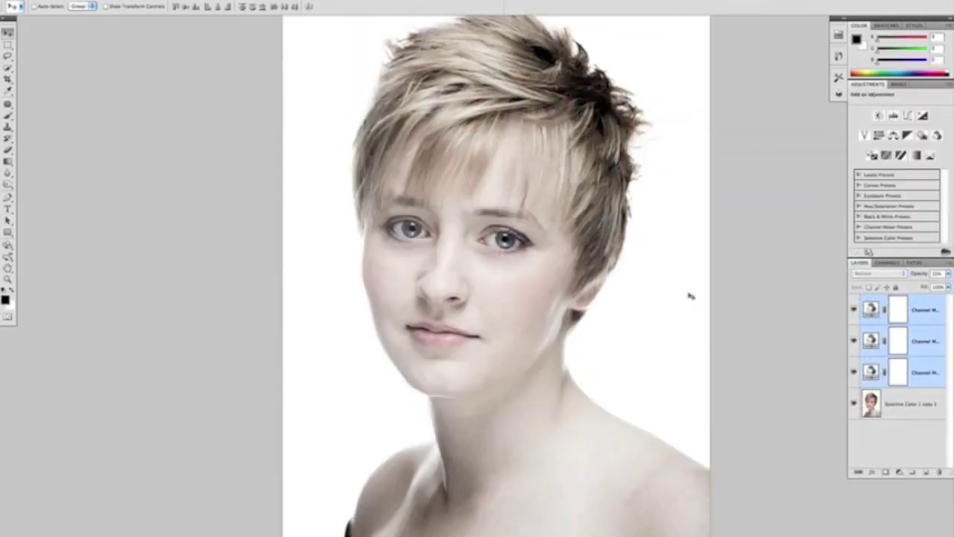
Step: Group the three Channel Mixer layers, merge everything into a single Group 1 layer and duplicate it
{"action": "key", "text": "ctrl+g"}
{"action": "key", "text": "super+shift+e"}
{"action": "key", "text": "super+j"}
Step: Set Group 1 copy to Vivid Light and invert its colours
{"action": "left_click", "coordinate": [869, 275]}
{"action": "left_click", "coordinate": [867, 383]}
{"action": "key", "text": "super+i"}
Step: Apply a High Pass filter with a 24.0 pixel radius to Group 1 copy
{"action": "left_click", "coordinate": [212, 1]}
{"action": "mouse_move", "coordinate": [218, 186]}
{"action": "left_click", "coordinate": [329, 195]}
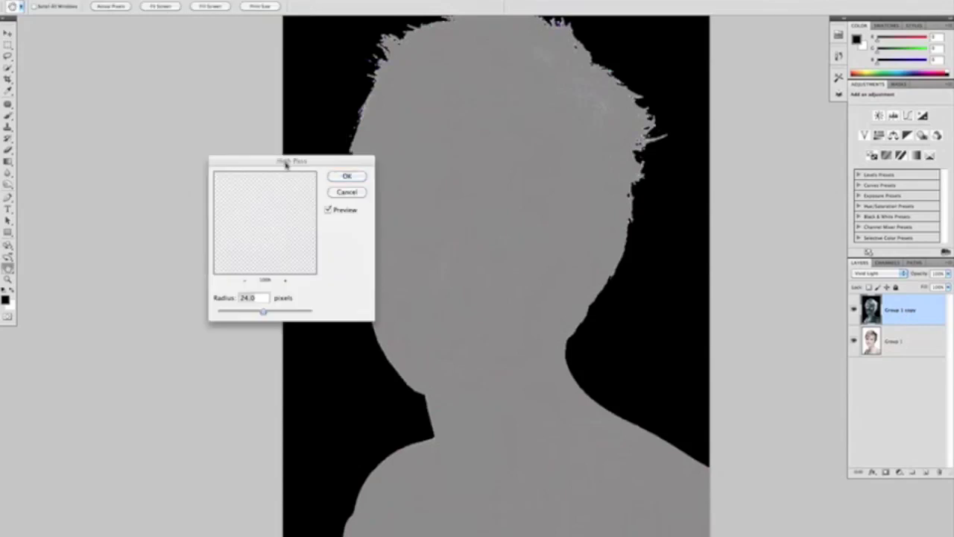
{"action": "left_click", "coordinate": [347, 176]}
Step: Apply a Gaussian Blur with a 3.0 pixel radius to Group 1 copy
{"action": "left_click", "coordinate": [212, 0]}
{"action": "mouse_move", "coordinate": [224, 82]}
{"action": "left_click", "coordinate": [333, 120]}
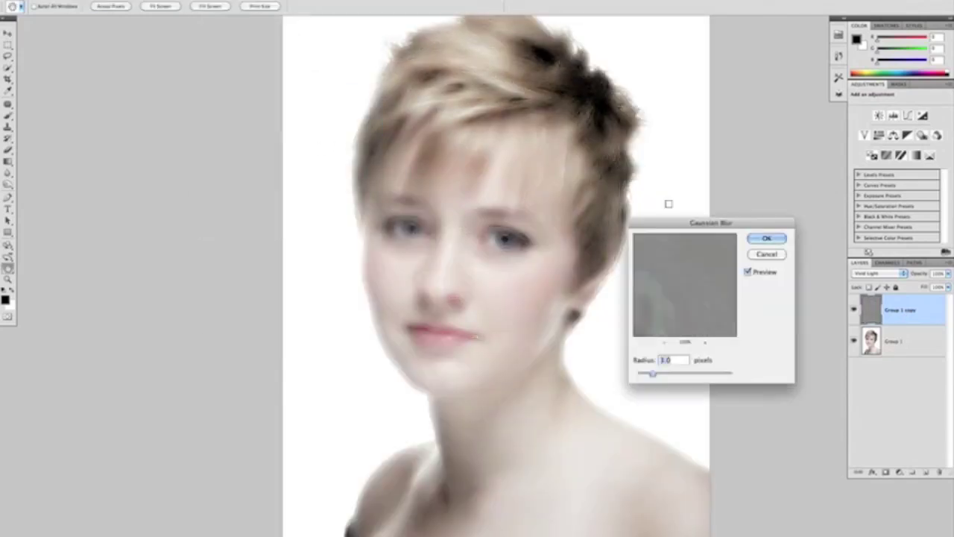
{"action": "left_click", "coordinate": [767, 239]}
Step: Split the Blend If sliders in the blending options of Group 1 copy to soften the effect's halos
{"action": "left_click_drag", "start_coordinate": [449, 260], "coordinate": [307, 266]}
{"action": "double_click", "coordinate": [913, 313]}
{"action": "left_click", "coordinate": [632, 413], "text": "super"}
{"action": "left_click", "coordinate": [632, 413], "text": "alt"}
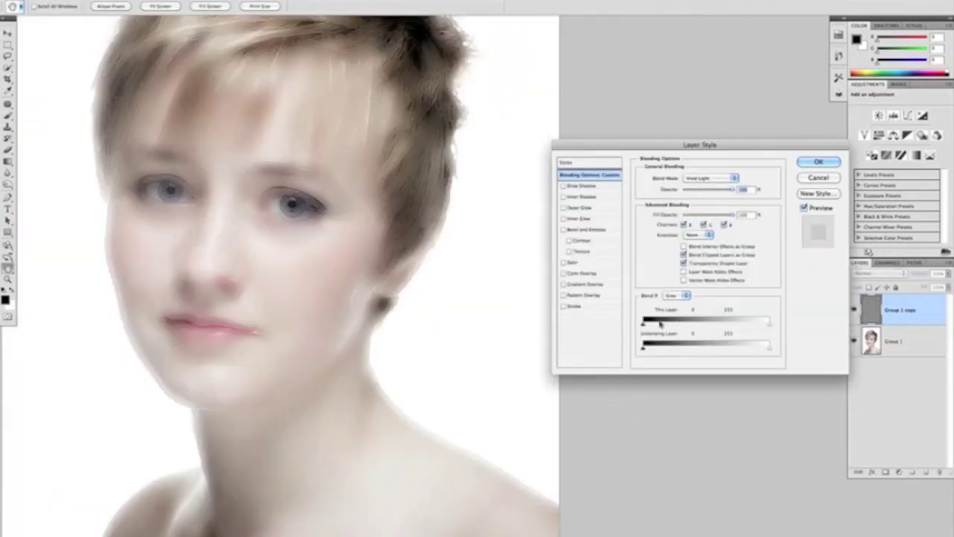
{"action": "key", "text": "Return"}
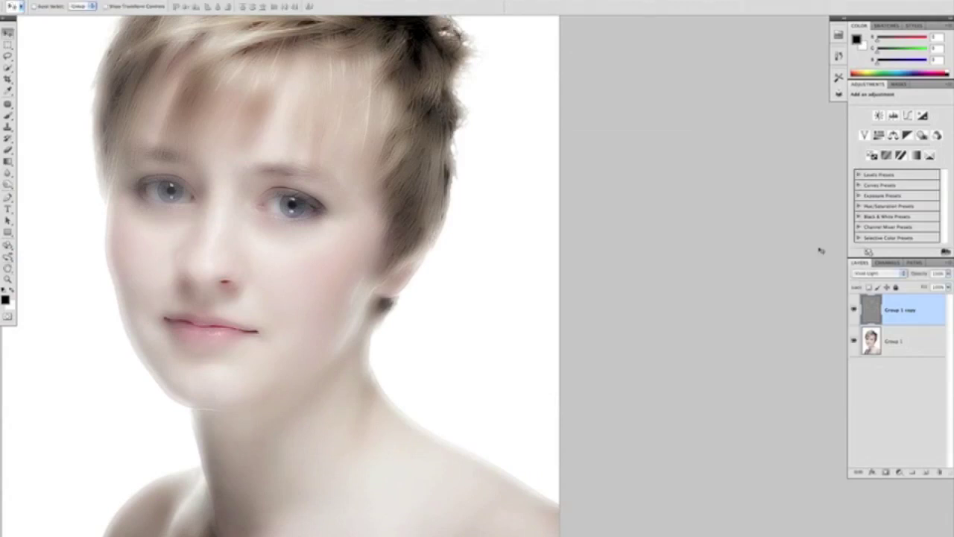
Step: Hide the skin smoothing behind a black layer mask and paint it back over the nose and cheek at 50% brush opacity
{"action": "left_click", "coordinate": [886, 472], "text": "alt"}
{"action": "key", "text": "b"}
{"action": "left_click_drag", "start_coordinate": [316, 238], "coordinate": [450, 277]}
{"action": "key", "text": "super+plus"}
{"action": "key", "text": "super+plus"}
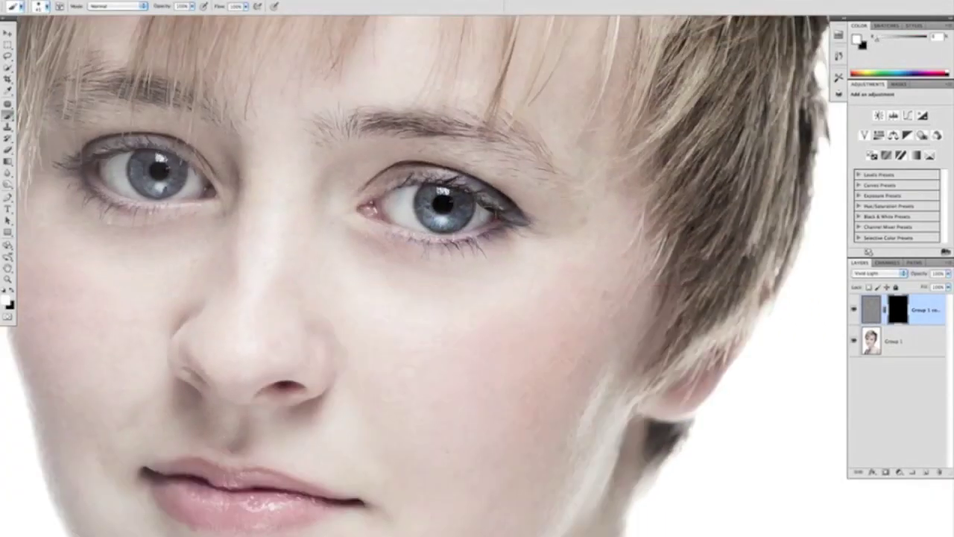
{"action": "key", "text": "bracketright"}
{"action": "key", "text": "5"}
{"action": "mouse_move", "coordinate": [333, 303]}
{"action": "left_mouse_down"}
{"action": "mouse_move", "coordinate": [558, 283]}
{"action": "mouse_move", "coordinate": [278, 196]}
{"action": "mouse_move", "coordinate": [289, 414]}
{"action": "mouse_move", "coordinate": [321, 181]}
{"action": "left_mouse_up"}
{"action": "left_click_drag", "start_coordinate": [455, 459], "coordinate": [502, 233]}
Step: Reveal the smoothing across the cheeks, forehead and remaining facial skin by painting the mask with a larger white brush
{"action": "key", "text": "bracketright"}
{"action": "key", "text": "bracketright"}
{"action": "key", "text": "bracketright"}
{"action": "key", "text": "bracketright"}
{"action": "key", "text": "bracketright"}
{"action": "key", "text": "bracketright"}
{"action": "key", "text": "bracketright"}
{"action": "key", "text": "bracketright"}
{"action": "mouse_move", "coordinate": [601, 210]}
{"action": "left_mouse_down"}
{"action": "mouse_move", "coordinate": [424, 360]}
{"action": "mouse_move", "coordinate": [94, 96]}
{"action": "left_mouse_up"}
{"action": "left_click_drag", "start_coordinate": [299, 178], "coordinate": [376, 287]}
{"action": "key", "text": "bracketleft"}
{"action": "key", "text": "bracketleft"}
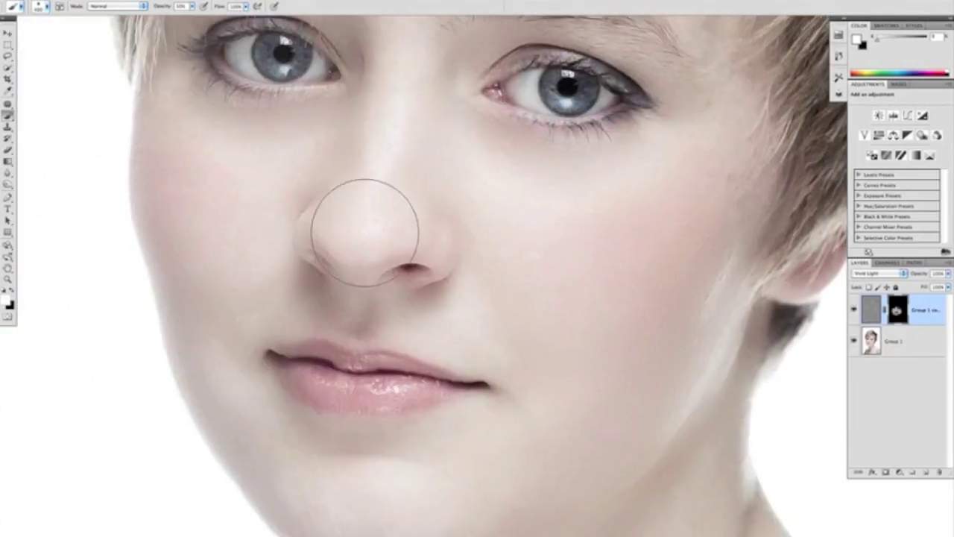
{"action": "key", "text": "super+minus"}
{"action": "key", "text": "super+minus"}
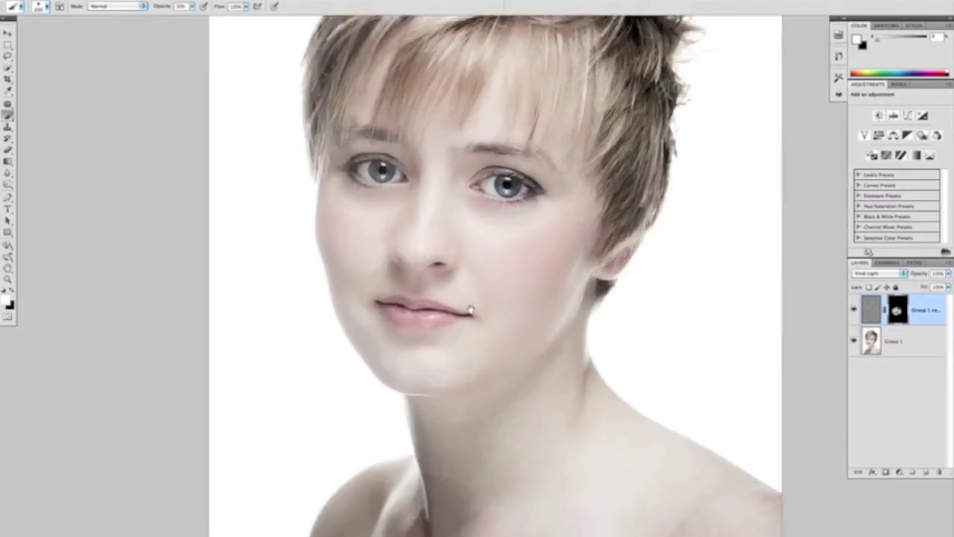
Step: Extend the skin smoothing over the neck and shoulders by painting the mask with a much larger brush at 60% opacity
{"action": "left_click_drag", "start_coordinate": [470, 311], "coordinate": [369, 130]}
{"action": "key", "text": "bracketright"}
{"action": "key", "text": "bracketright"}
{"action": "key", "text": "bracketright"}
{"action": "key", "text": "bracketright"}
{"action": "key", "text": "bracketright"}
{"action": "key", "text": "bracketright"}
{"action": "key", "text": "bracketright"}
{"action": "key", "text": "6"}
{"action": "mouse_move", "coordinate": [541, 331]}
{"action": "left_mouse_down"}
{"action": "mouse_move", "coordinate": [355, 412]}
{"action": "mouse_move", "coordinate": [638, 370]}
{"action": "left_mouse_up"}
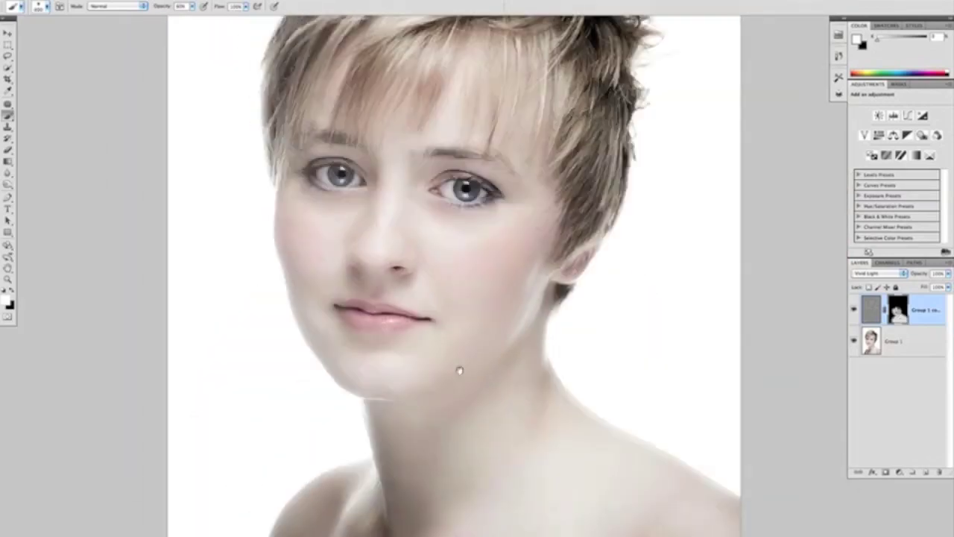
Step: Duplicate Group 1 to the top of the stack, run the High Pass filter on it and change its blend mode to sharpen the portrait
{"action": "left_click", "coordinate": [880, 341]}
{"action": "key", "text": "super+j"}
{"action": "left_click_drag", "start_coordinate": [879, 341], "coordinate": [876, 296]}
{"action": "left_click", "coordinate": [212, 0]}
{"action": "mouse_move", "coordinate": [225, 187]}
{"action": "left_click", "coordinate": [331, 194]}
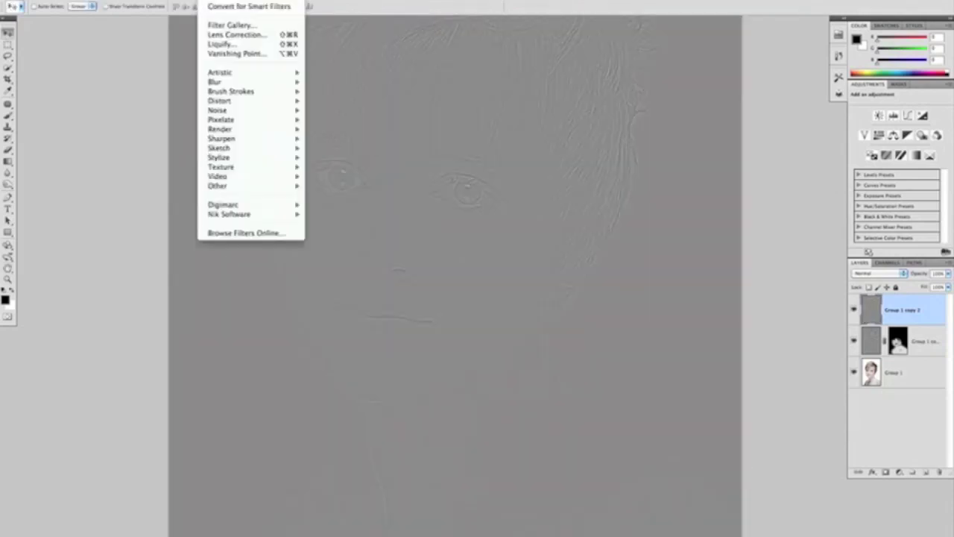
{"action": "left_click", "coordinate": [358, 101]}
{"action": "key", "text": "Return"}
{"action": "left_click", "coordinate": [879, 272]}
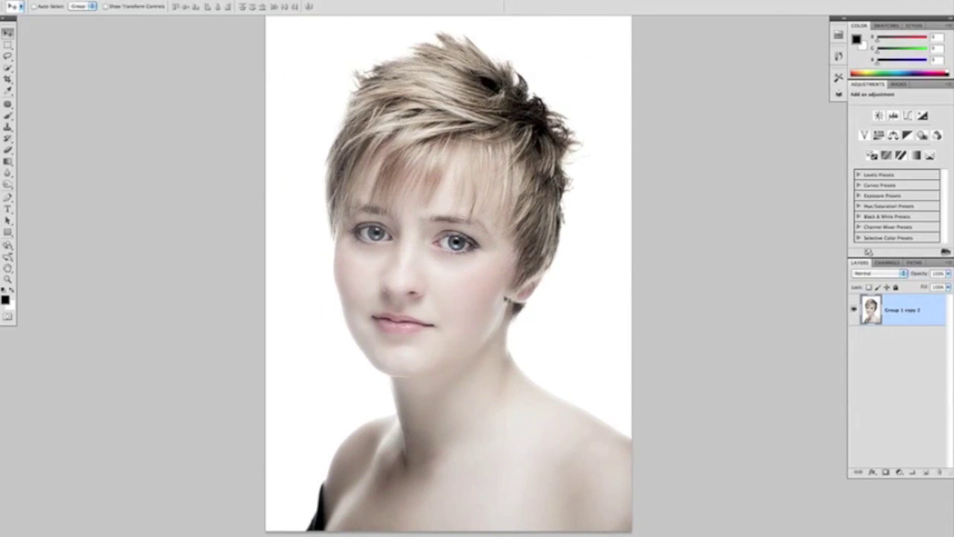
Step: Set the duplicate layer to Multiply and paint its black mask in white with a small brush to darken the eyelashes
{"action": "left_click", "coordinate": [880, 272]}
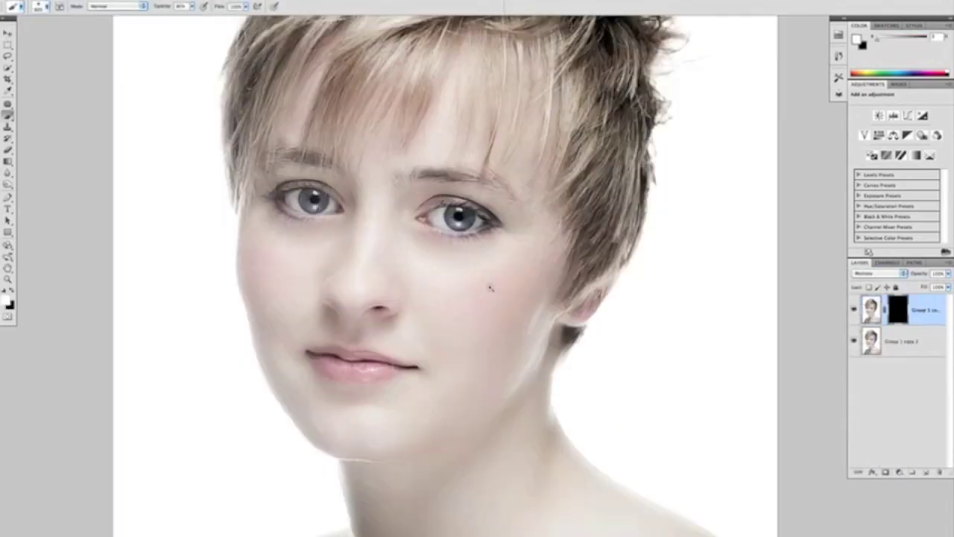
{"action": "key", "text": "super+plus"}
{"action": "key", "text": "bracketleft"}
{"action": "key", "text": "bracketleft"}
{"action": "key", "text": "bracketleft"}
{"action": "key", "text": "bracketleft"}
{"action": "key", "text": "bracketleft"}
{"action": "key", "text": "bracketleft"}
{"action": "key", "text": "bracketleft"}
{"action": "key", "text": "bracketleft"}
{"action": "scroll", "coordinate": [492, 230], "scroll_direction": "up", "scroll_amount": 5}
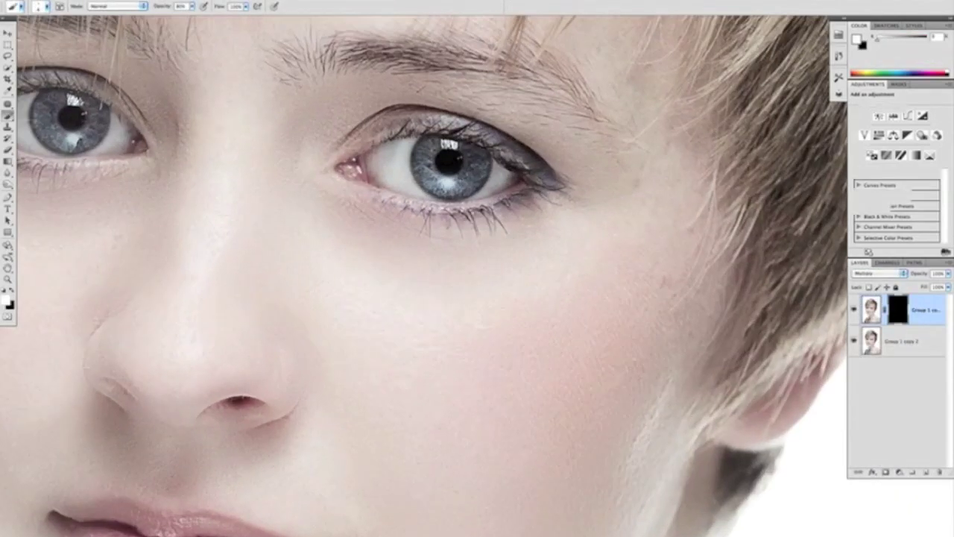
{"action": "left_click_drag", "start_coordinate": [485, 211], "coordinate": [496, 227]}
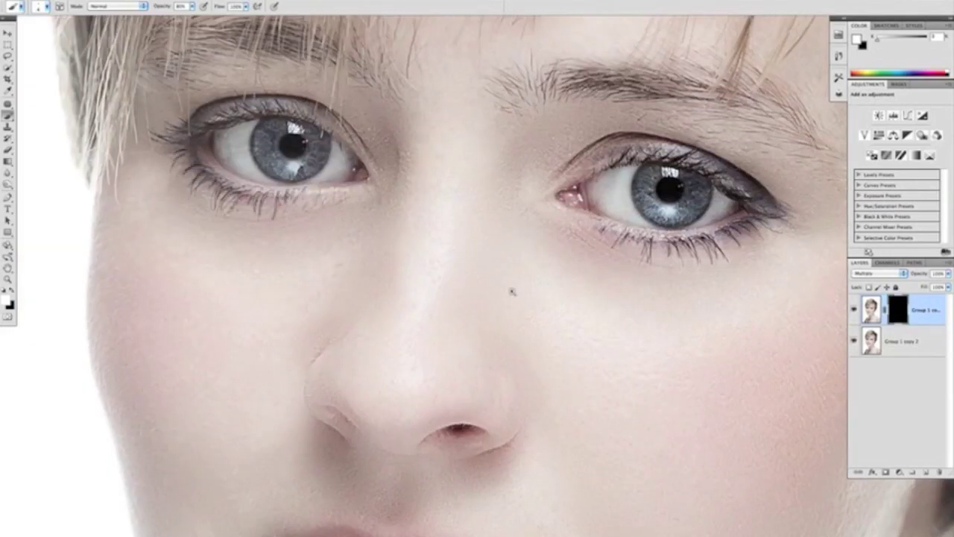
Step: Set Group 1 copy 4 to Screen, hide it behind a black layer mask and ready a white brush
{"action": "key", "text": "ctrl+minus"}
{"action": "key", "text": "ctrl+0"}
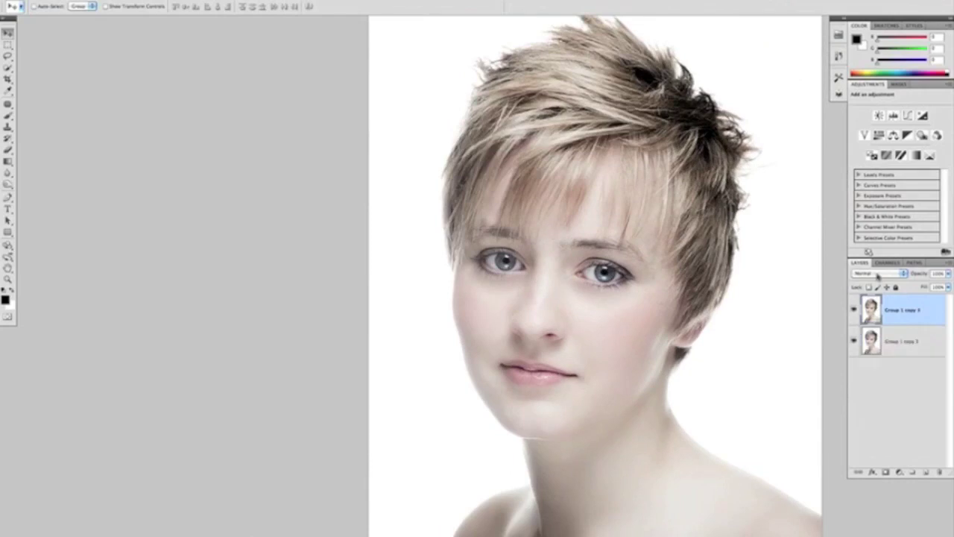
{"action": "left_click", "coordinate": [884, 473], "text": "alt"}
{"action": "key", "text": "b"}
{"action": "key", "text": "x"}
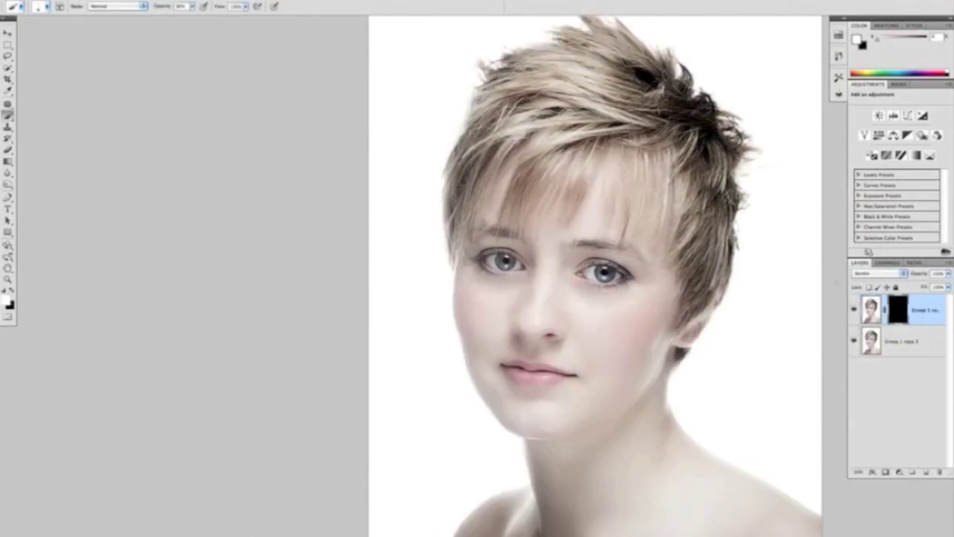
Step: Brighten the highlights in the fringe and side hair by painting the Screen layer's mask, and merge the layer down
{"action": "mouse_move", "coordinate": [559, 79]}
{"action": "left_mouse_down"}
{"action": "mouse_move", "coordinate": [638, 123]}
{"action": "mouse_move", "coordinate": [488, 142]}
{"action": "left_mouse_up"}
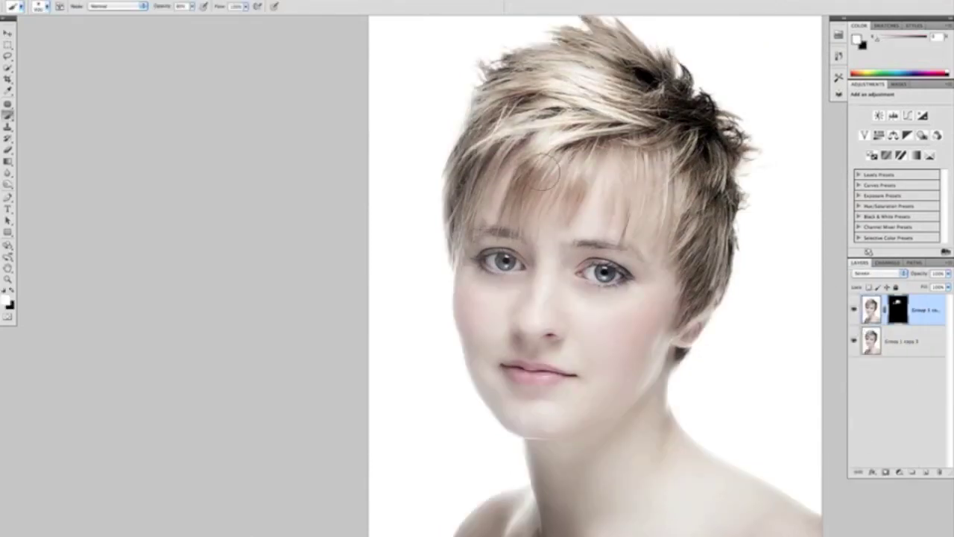
{"action": "left_click_drag", "start_coordinate": [697, 171], "coordinate": [708, 279]}
{"action": "left_click_drag", "start_coordinate": [645, 88], "coordinate": [514, 115]}
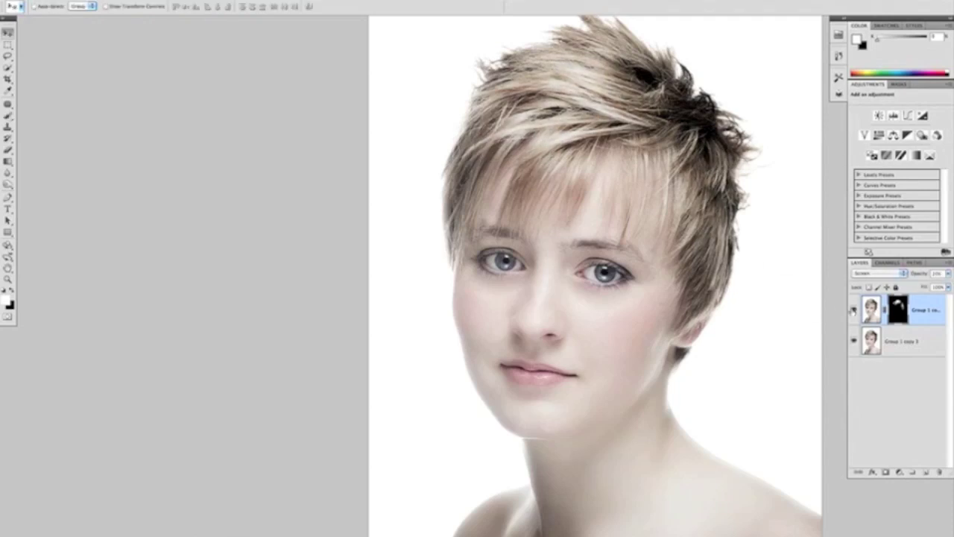
{"action": "key", "text": "ctrl+e"}
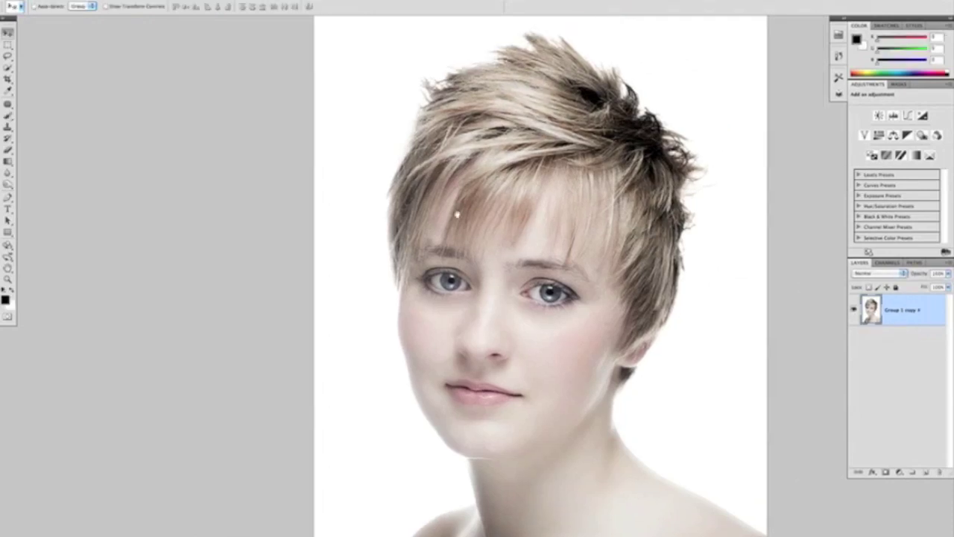
Step: Add a new layer in Color blend mode and sample the blue of the iris as the brush colour
{"action": "key", "text": "ctrl+shift+alt+n"}
{"action": "left_click", "coordinate": [880, 273]}
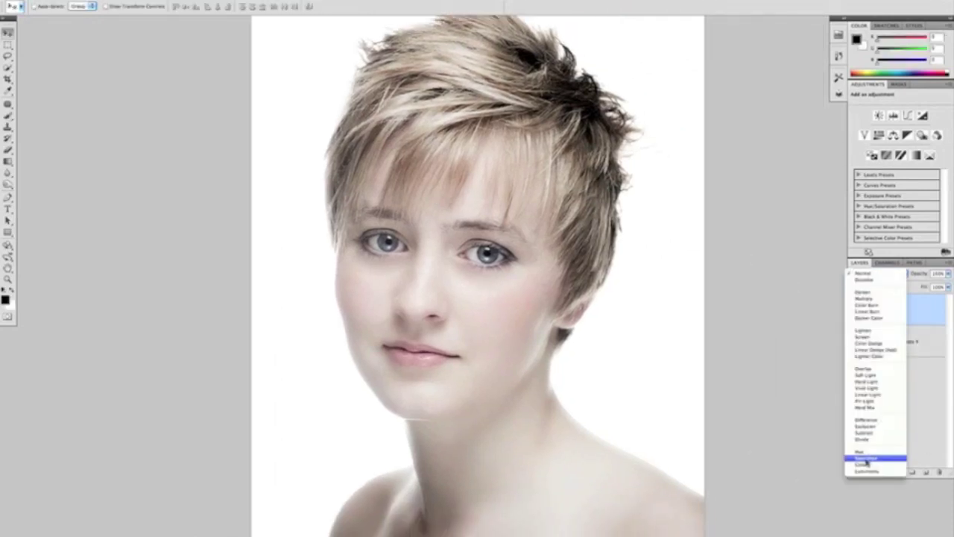
{"action": "left_click", "coordinate": [879, 451]}
{"action": "key", "text": "i"}
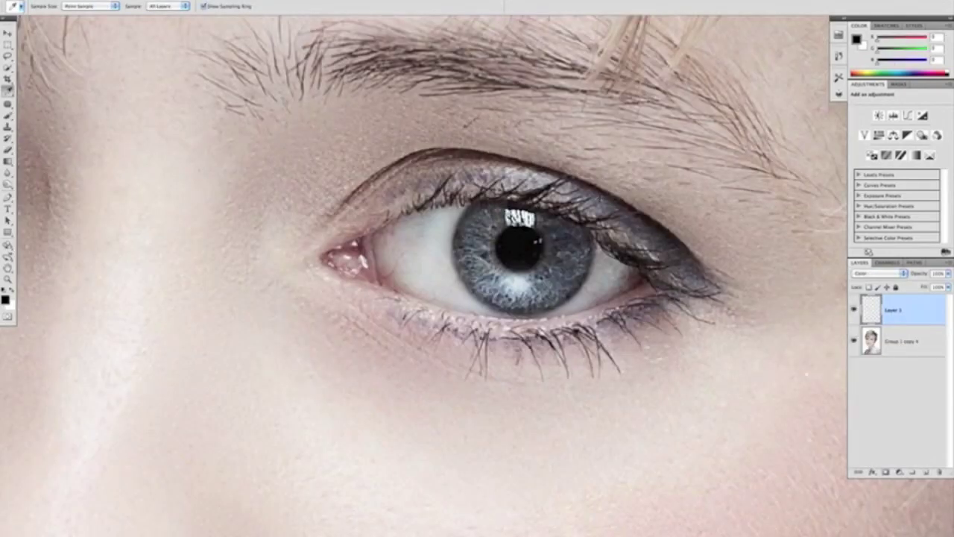
{"action": "left_click", "coordinate": [574, 243]}
{"action": "key", "text": "b"}
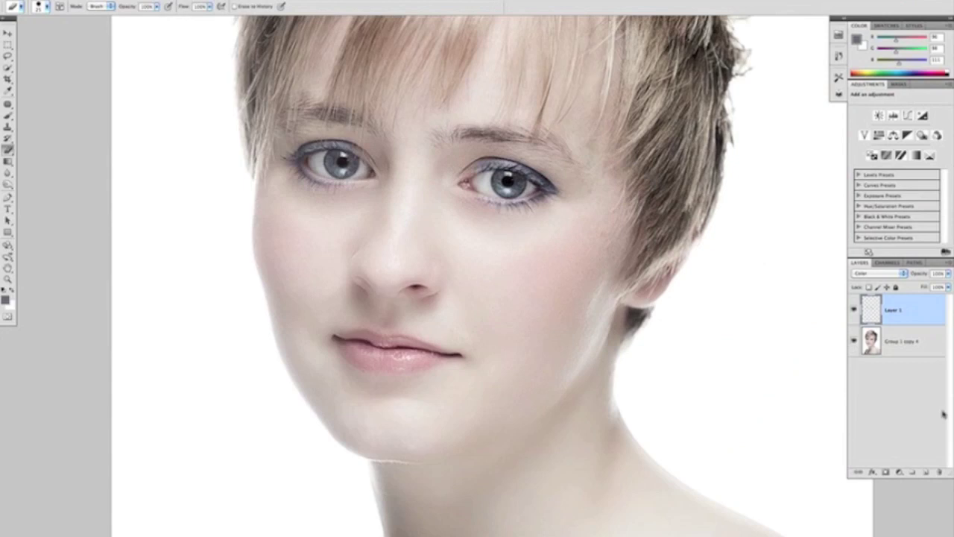
Step: Reduce the redness of the cheeks by painting a sampled skin tone on a second new layer in Color mode
{"action": "left_click", "coordinate": [879, 273]}
{"action": "left_click", "coordinate": [863, 463]}
{"action": "key", "text": "b"}
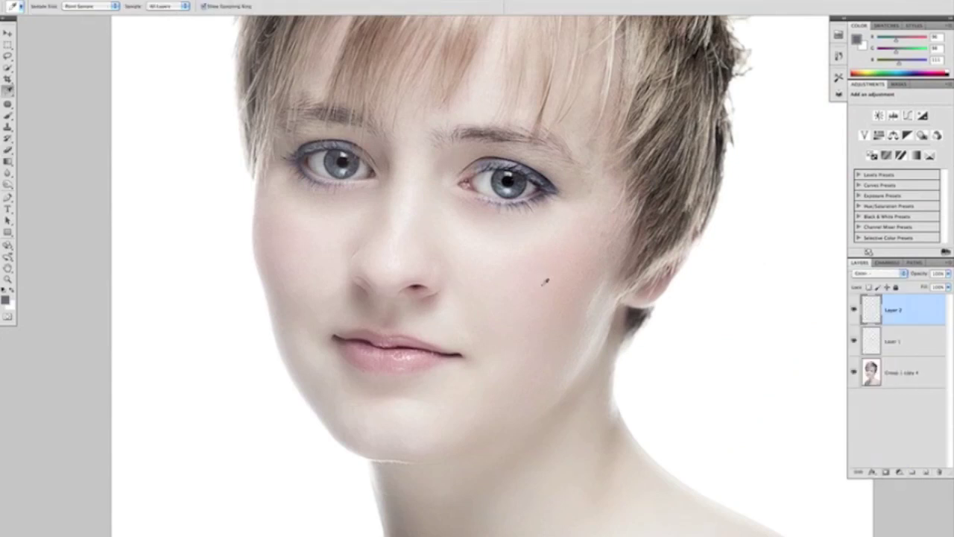
{"action": "key", "text": "0"}
{"action": "mouse_move", "coordinate": [533, 329]}
{"action": "left_mouse_down"}
{"action": "mouse_move", "coordinate": [551, 270]}
{"action": "mouse_move", "coordinate": [513, 322]}
{"action": "mouse_move", "coordinate": [530, 290]}
{"action": "mouse_move", "coordinate": [526, 331]}
{"action": "left_mouse_up"}
Step: Select the head area with a rectangular marquee and copy it to a new layer
{"action": "key", "text": "ctrl+minus"}
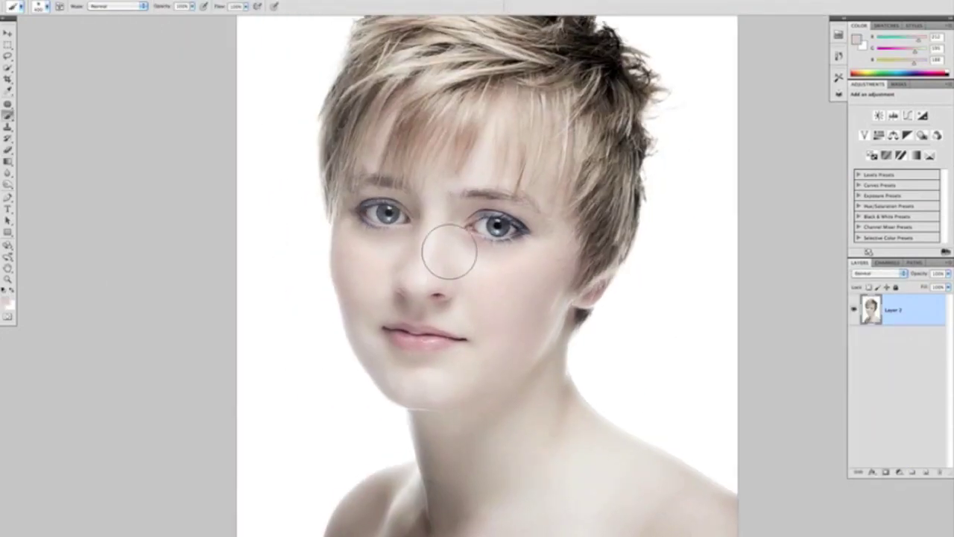
{"action": "key", "text": "ctrl+minus"}
{"action": "key", "text": "ctrl+minus"}
{"action": "key", "text": "m"}
{"action": "left_click_drag", "start_coordinate": [331, 59], "coordinate": [371, 101]}
{"action": "key", "text": "ctrl+j"}
Step: Select a rectangular strip across the neck and shoulder on Layer 2 and copy it to its own layer
{"action": "left_click", "coordinate": [893, 341]}
{"action": "left_click_drag", "start_coordinate": [340, 410], "coordinate": [329, 300]}
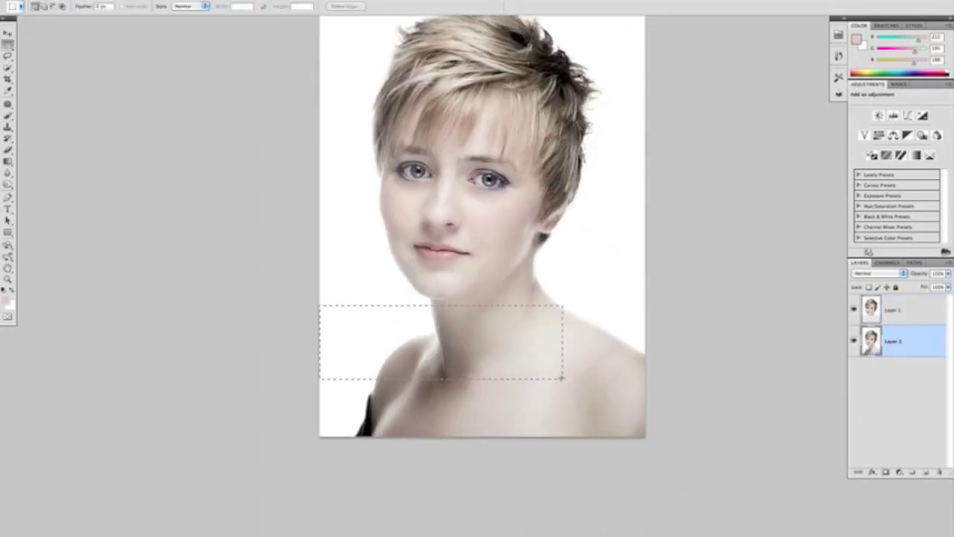
{"action": "key", "text": "ctrl+j"}
Step: Raise the head layer slightly and reshape the neck strip on Layer 4 with Free Transform to lengthen the neck
{"action": "key", "text": "v"}
{"action": "key", "text": "alt+bracketright"}
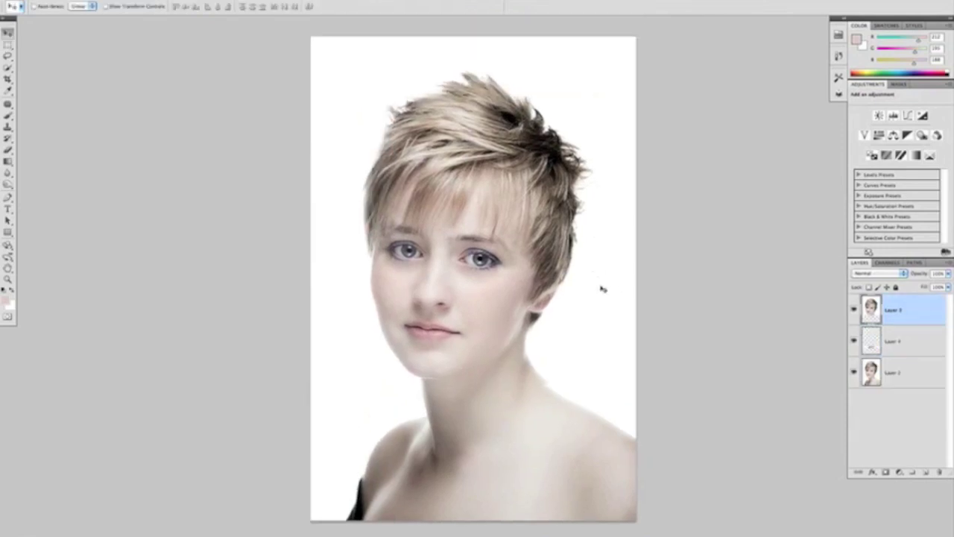
{"action": "key", "text": "alt+bracketleft"}
{"action": "left_click", "coordinate": [103, 1]}
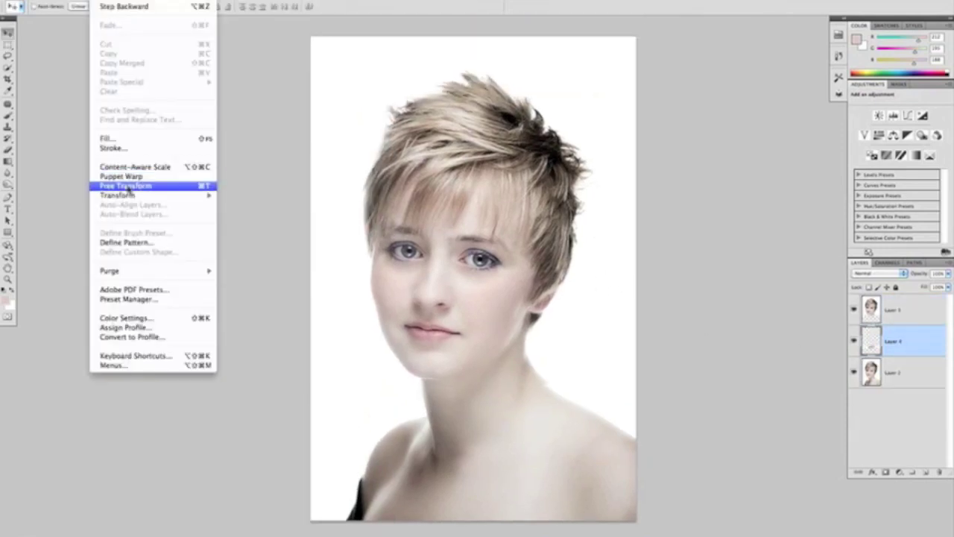
{"action": "left_click", "coordinate": [128, 186]}
{"action": "left_click", "coordinate": [509, 439], "text": "ctrl"}
{"action": "left_click", "coordinate": [510, 439], "text": "ctrl"}
{"action": "left_click_drag", "start_coordinate": [465, 252], "coordinate": [434, 286]}
{"action": "key", "text": "Return"}
Step: Compare the portrait with and without the neck adjustment by showing Layer 2 alone and restoring the other layers
{"action": "key", "text": "ctrl+minus"}
{"action": "key", "text": "ctrl+minus"}
{"action": "key", "text": "ctrl+minus"}
{"action": "left_click", "coordinate": [854, 373], "text": "alt"}
{"action": "left_click", "coordinate": [854, 373], "text": "alt"}
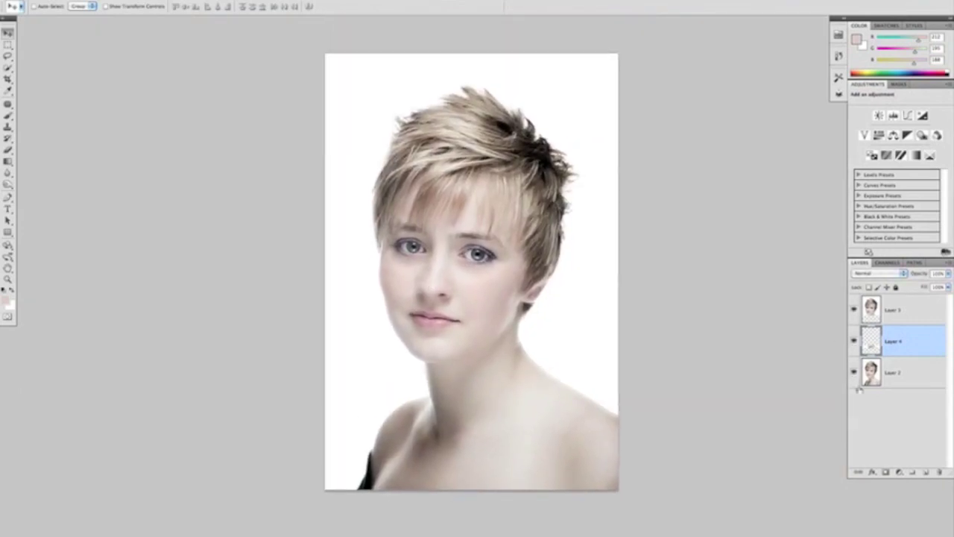
Step: Compare the retouched portrait with Snapshot 1 in the document history and return to the current state
{"action": "left_click", "coordinate": [839, 56]}
{"action": "left_click_drag", "start_coordinate": [825, 162], "coordinate": [824, 110]}
{"action": "key", "text": "ctrl+0"}
{"action": "left_click", "coordinate": [744, 85]}
{"action": "key", "text": "ctrl+z"}
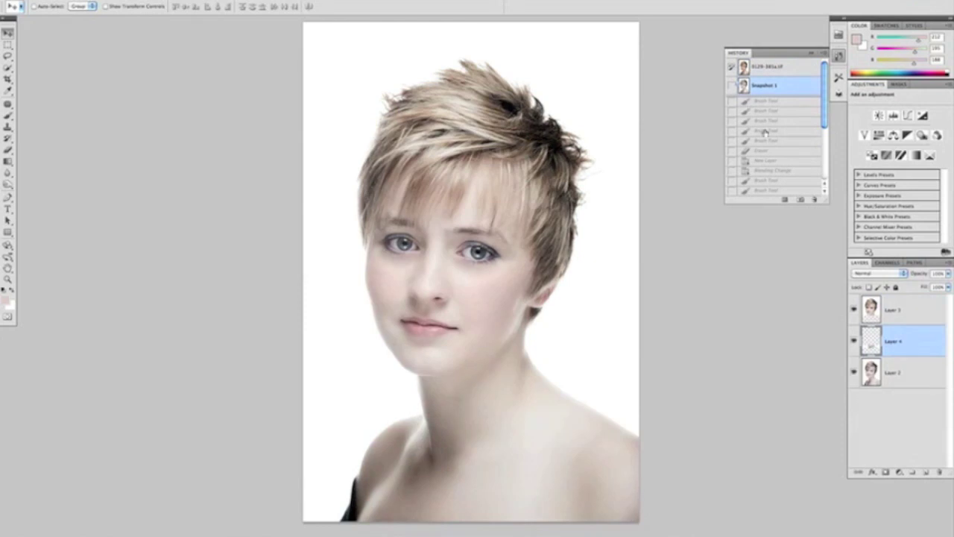